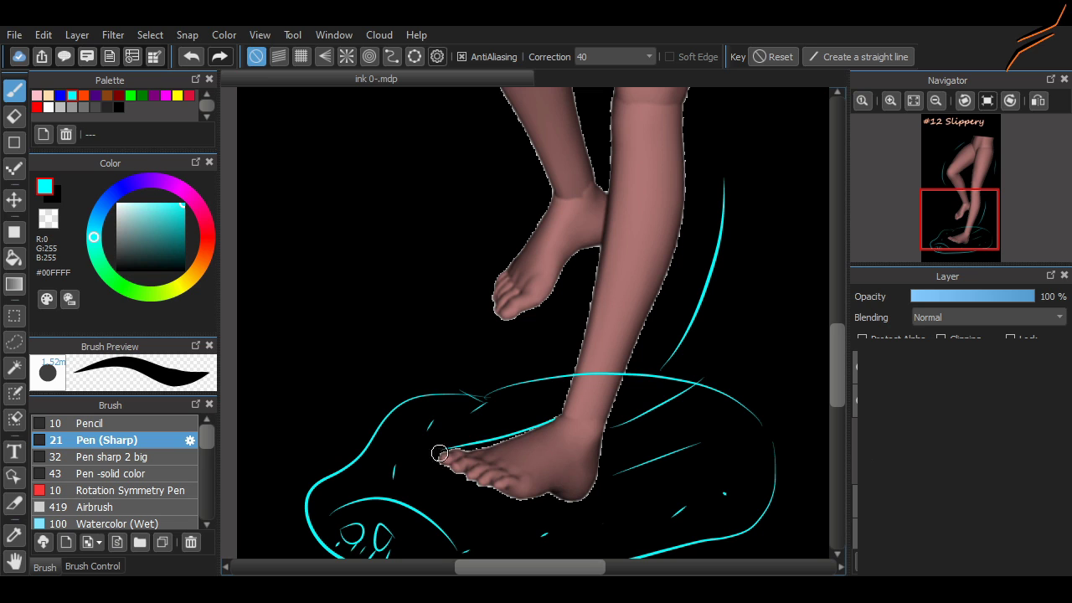
Sketch the cyan shoe outline around the planted foot and a flared cuff on the shin above it.
mouse_move(433, 456)
mouse_down()
mouse_move(509, 504)
mouse_move(568, 491)
mouse_move(609, 415)
mouse_move(581, 356)
mouse_up()
key(ctrl+z)
key(ctrl+z)
key(ctrl+z)
mouse_move(587, 278)
mouse_down()
mouse_move(566, 413)
mouse_move(646, 316)
mouse_up()
Outline a cyan shoe around the raised foot, following its upper edge, toes and sole.
scroll(788, 342, up, 3)
key(ctrl+z)
drag(483, 401, 499, 434)
key(ctrl+z)
drag(503, 437, 590, 358)
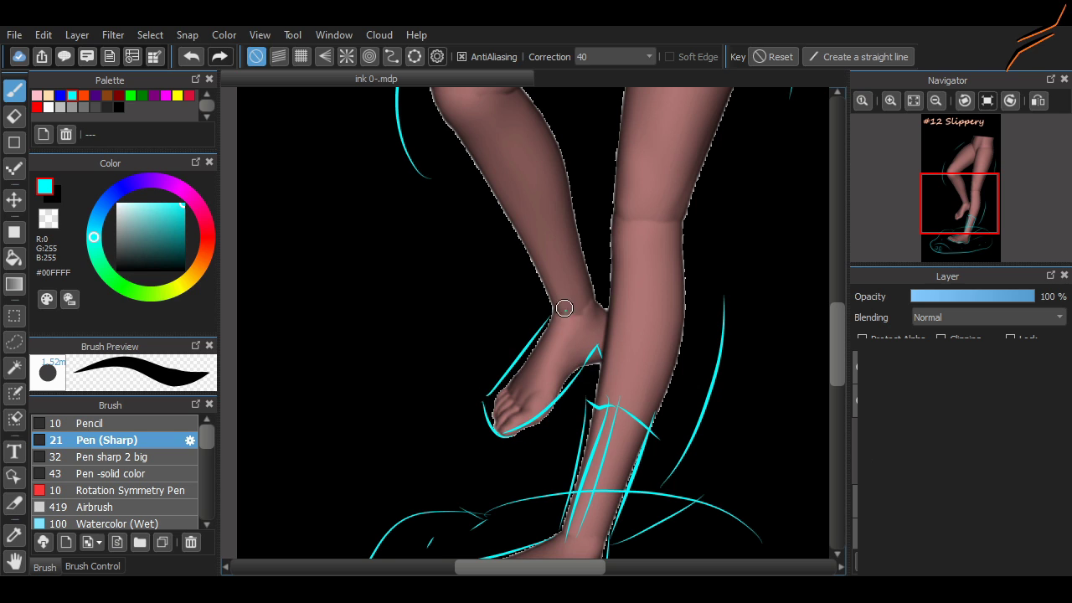
Sketch a pointed, flared cuff in cyan around the raised leg's ankle.
key(ctrl+z)
drag(565, 312, 577, 222)
drag(549, 317, 525, 261)
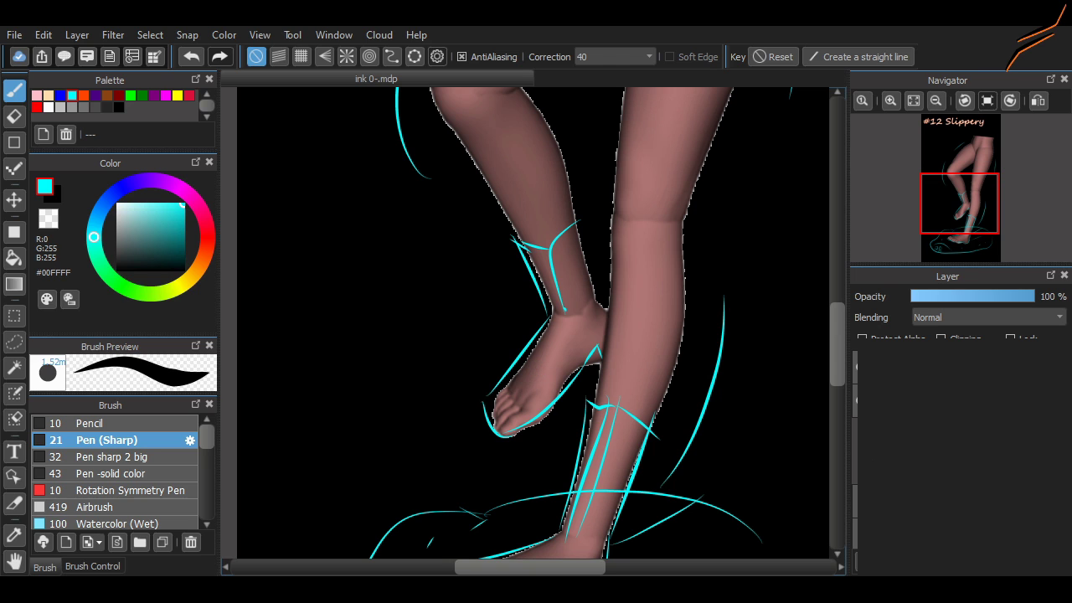
Draw a curved cyan band line across each thigh just above the knee.
scroll(634, 352, down, 3)
scroll(538, 330, up, 3)
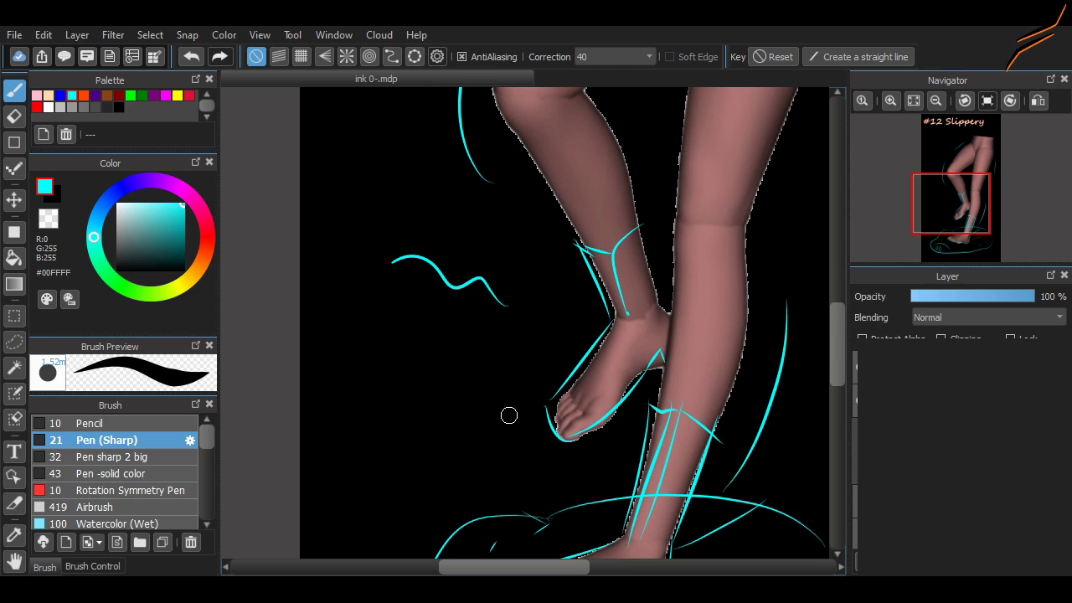
scroll(509, 248, right, 3)
scroll(570, 258, down, 3)
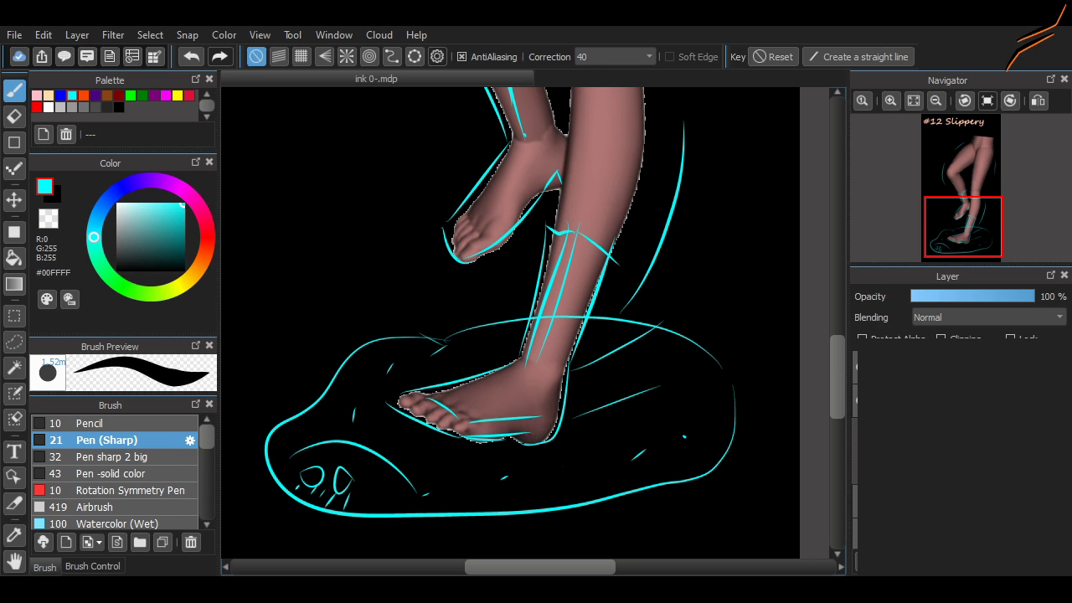
scroll(789, 403, up, 3)
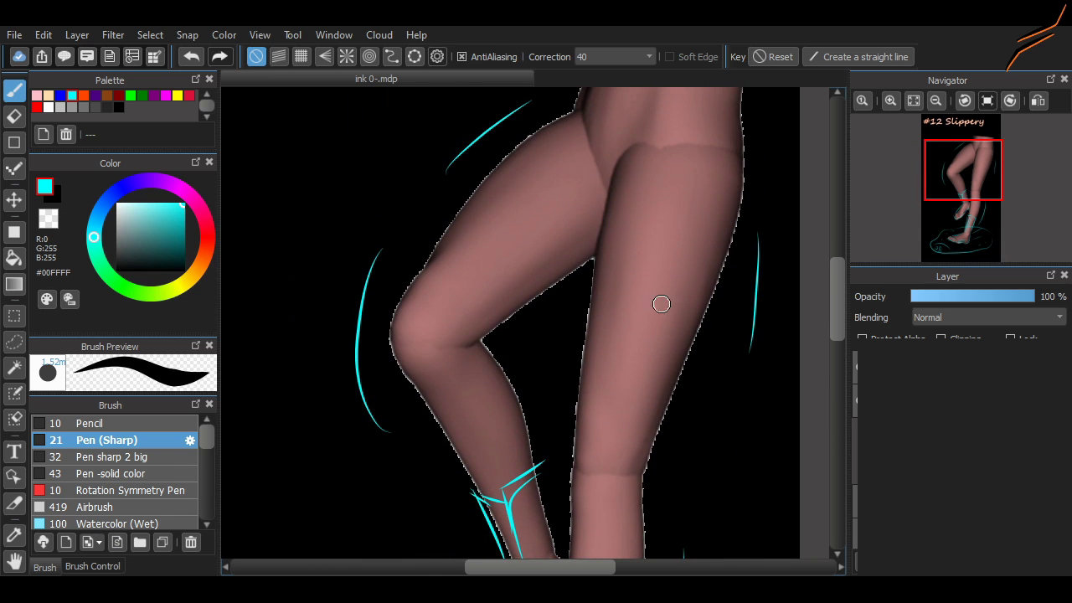
drag(582, 379, 667, 391)
drag(430, 257, 512, 311)
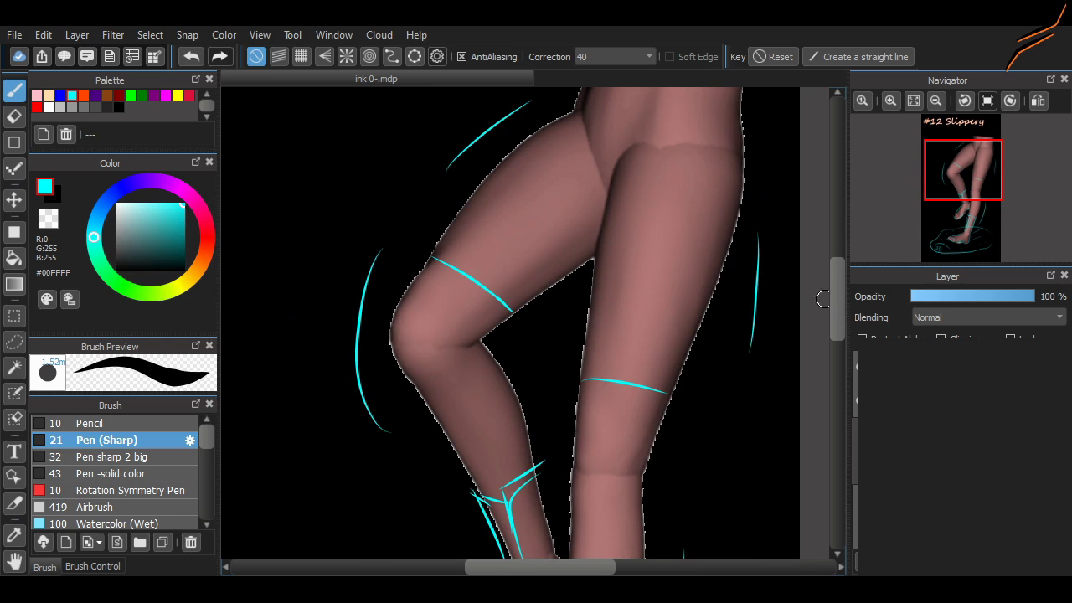
Sketch a slanted cyan belt around the hips with an oval buckle at its centre.
scroll(799, 307, up, 1)
mouse_move(581, 196)
mouse_down()
mouse_move(703, 233)
mouse_move(742, 226)
mouse_up()
mouse_move(621, 194)
mouse_down()
mouse_move(663, 218)
mouse_move(674, 243)
mouse_up()
key(ctrl+z)
scroll(781, 352, down, 6)
key(ctrl+z)
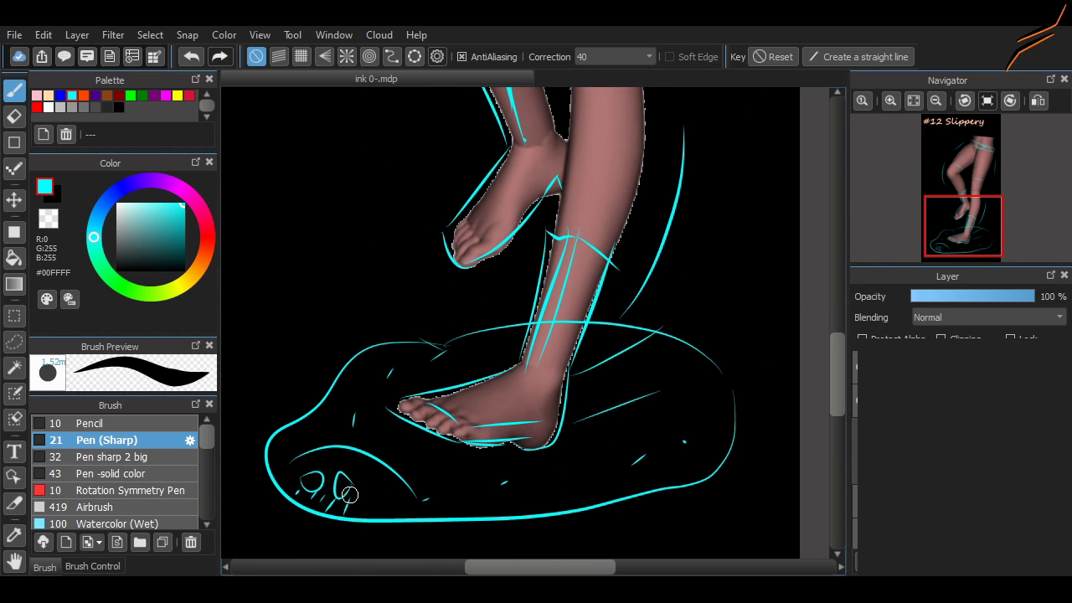
Sketch a short skirt in cyan, with a wavy hem across both thighs and side edges running down from the belt.
scroll(809, 359, up, 6)
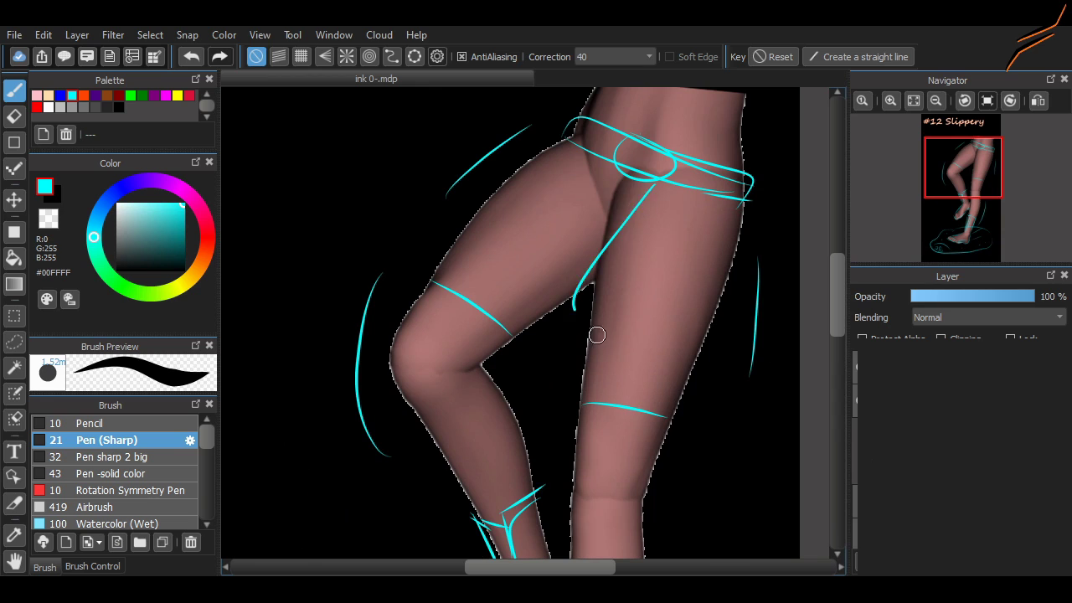
key(ctrl+z)
mouse_move(716, 362)
mouse_down()
mouse_move(569, 333)
mouse_move(449, 261)
mouse_move(718, 375)
mouse_up()
key(ctrl+z)
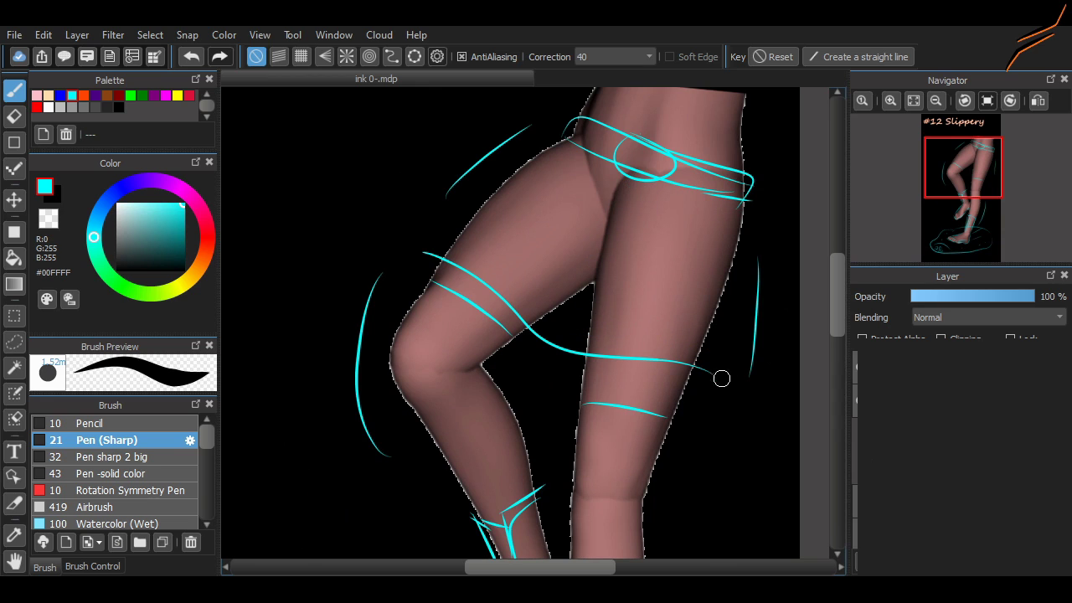
scroll(743, 272, down, 6)
scroll(743, 272, up, 7)
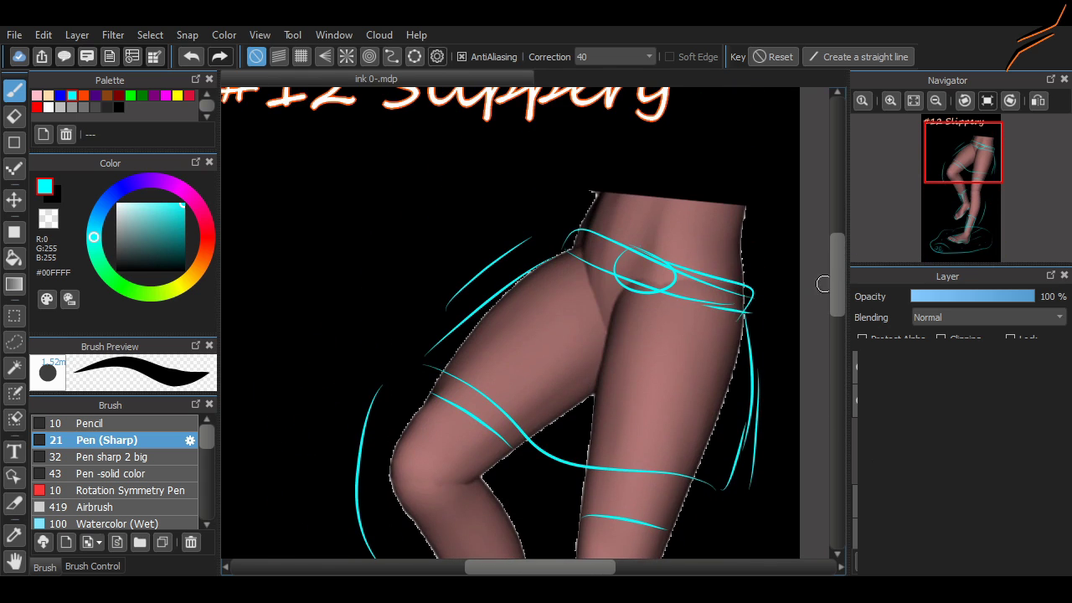
Cut away the front end with the face from the blob under the planted foot and redraw its outline as a plain curve.
scroll(807, 321, down, 7)
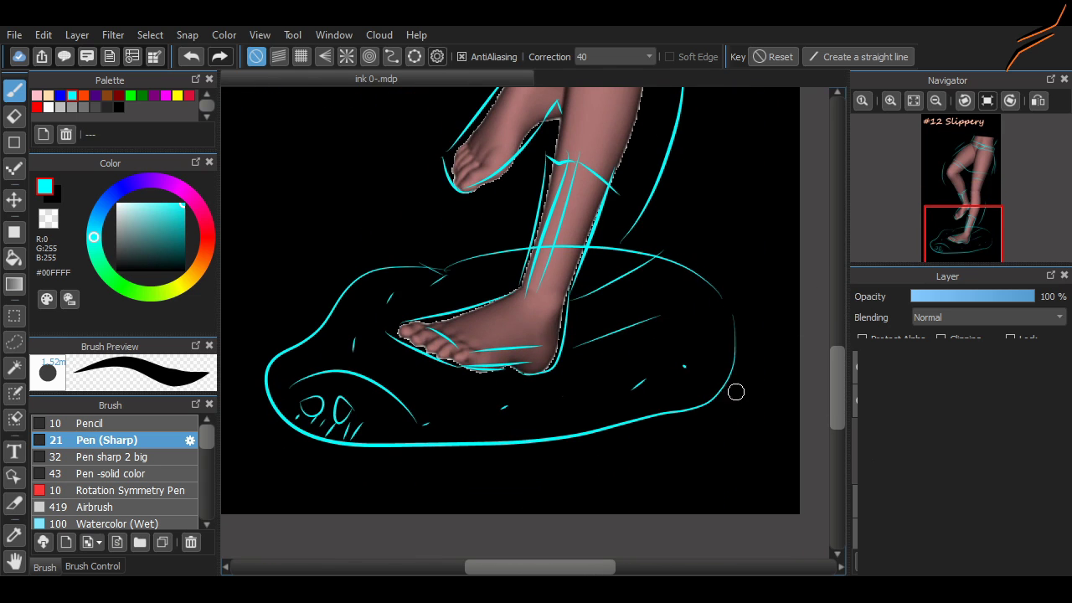
key(m)
drag(261, 369, 426, 445)
key(ctrl+x)
key(ctrl+d)
key(b)
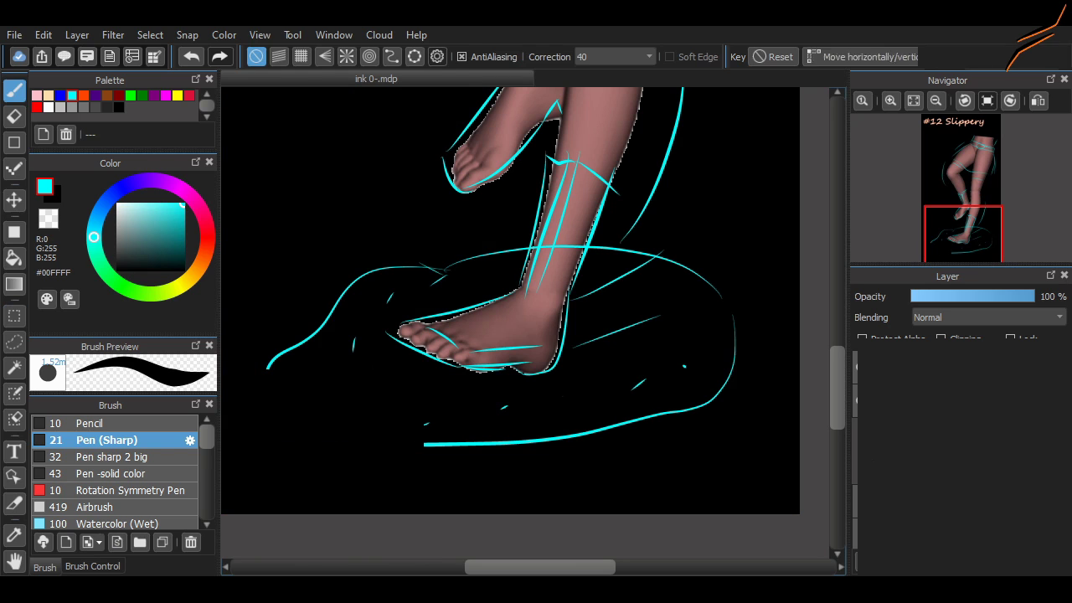
drag(266, 364, 420, 447)
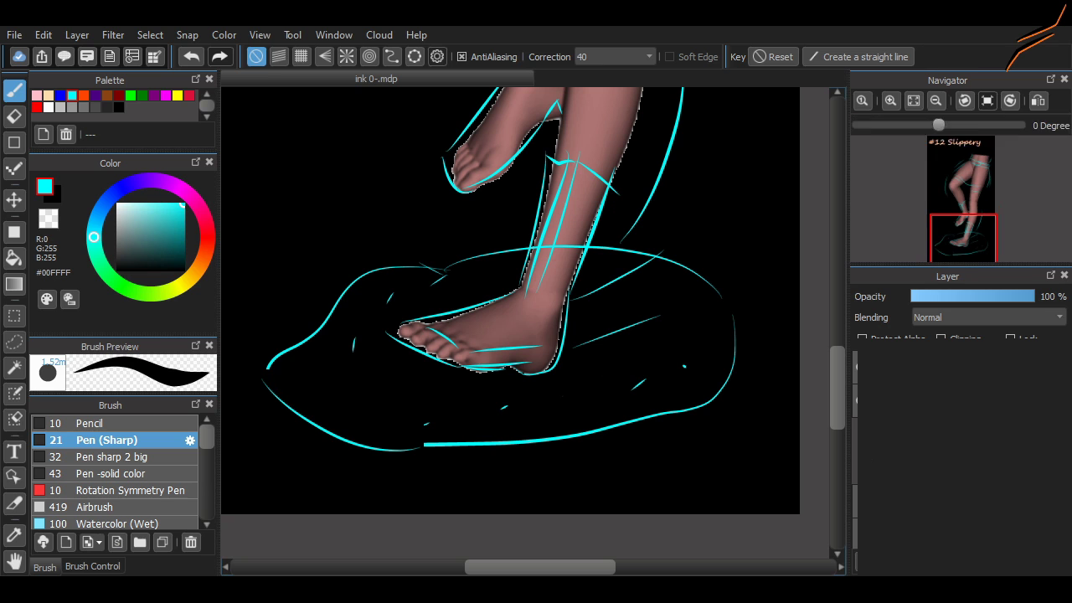
Sketch two round cyan eyes with short strokes beside them on the blob, behind the planted heel.
scroll(592, 232, up, 3)
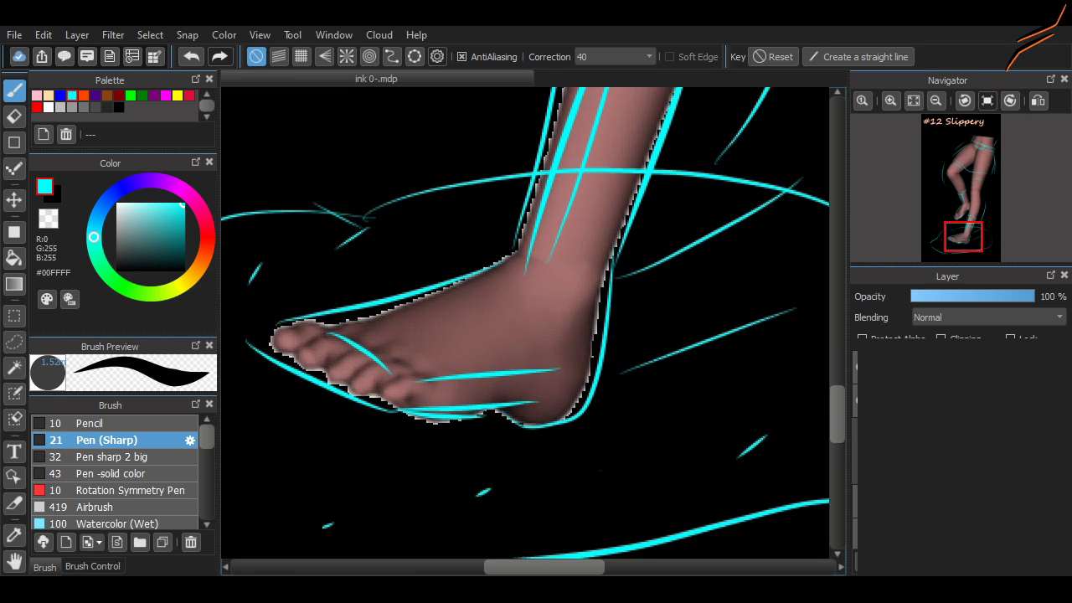
mouse_move(592, 232)
mouse_down()
mouse_move(612, 274)
mouse_move(594, 243)
mouse_move(693, 321)
mouse_move(627, 291)
mouse_move(620, 347)
mouse_up()
scroll(620, 346, down, 3)
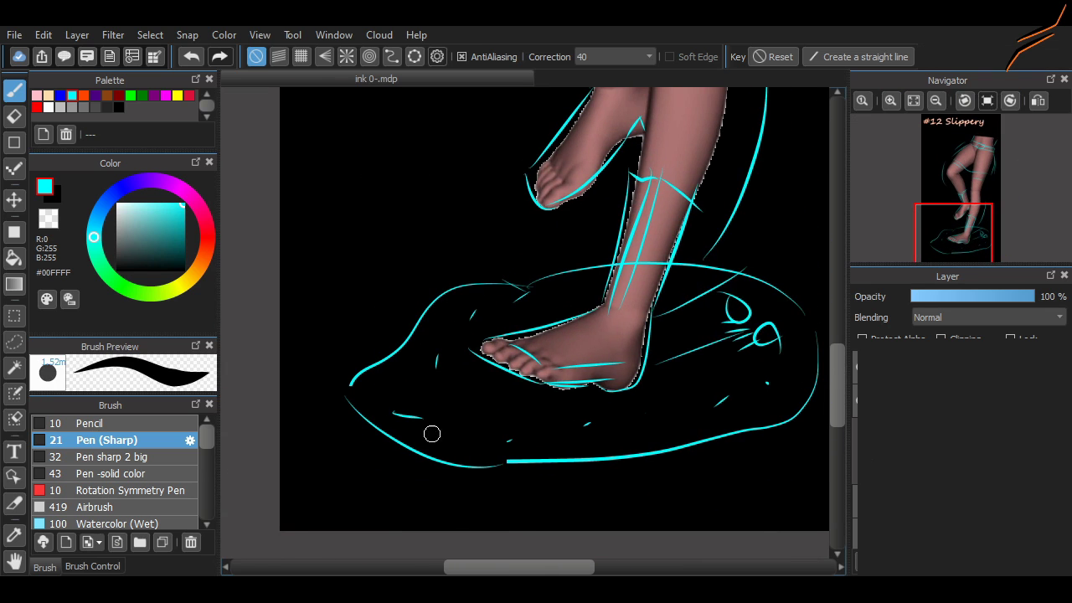
Add cyan lines rising from both ends of the belt and a slanted line with a small curl beside the waist.
drag(754, 126, 789, 335)
scroll(789, 335, up, 3)
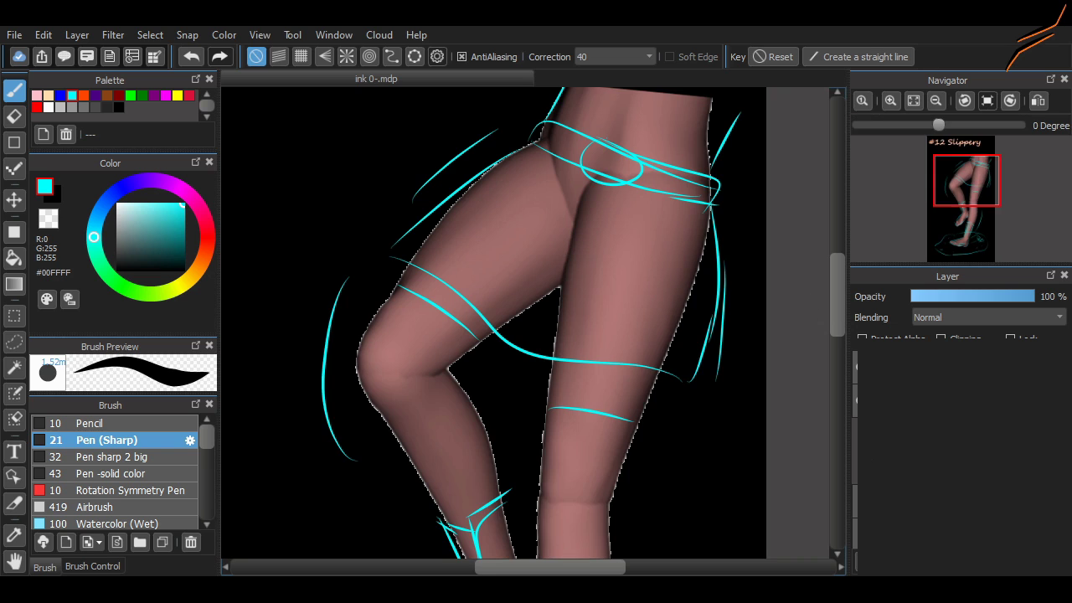
scroll(771, 239, down, 2)
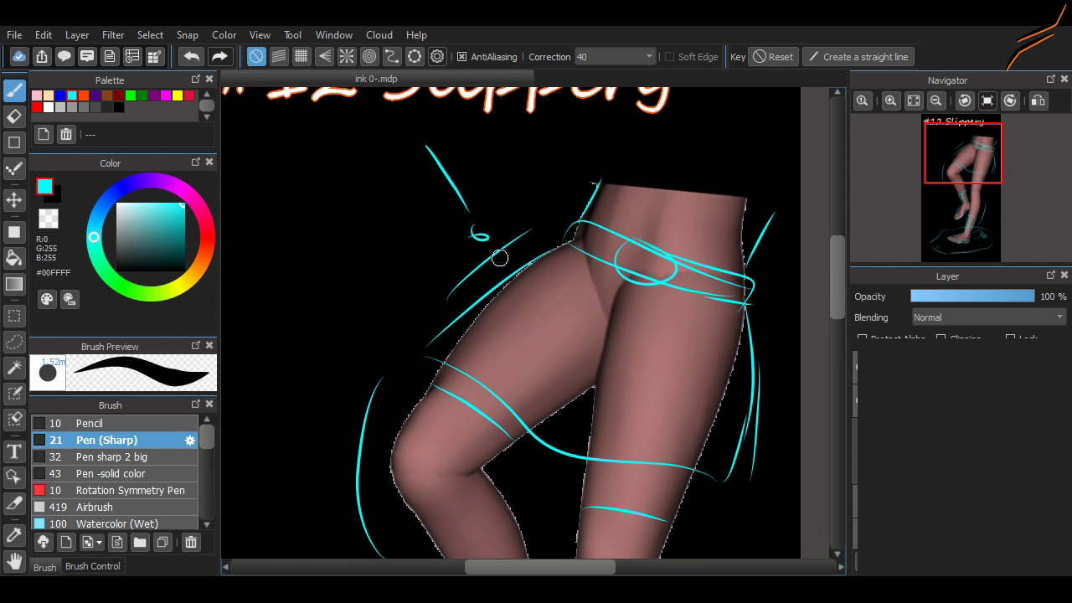
drag(474, 227, 544, 8)
scroll(535, 335, down, 2)
mouse_move(536, 334)
mouse_down()
mouse_move(569, 360)
mouse_move(577, 312)
mouse_move(581, 357)
mouse_move(548, 511)
mouse_up()
scroll(536, 335, up, 2)
scroll(549, 511, down, 2)
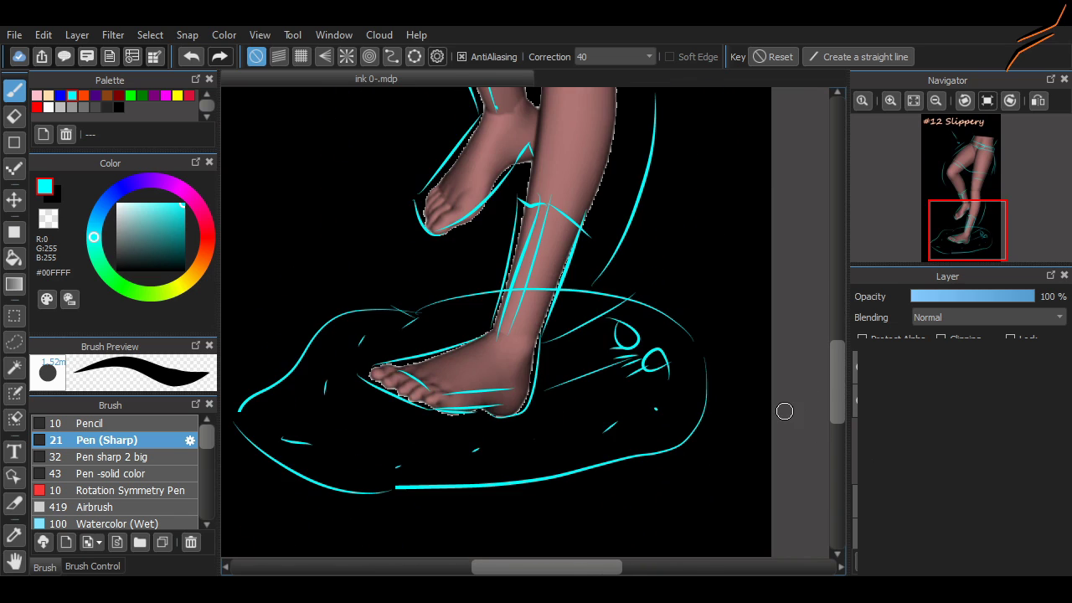
drag(773, 406, 822, 398)
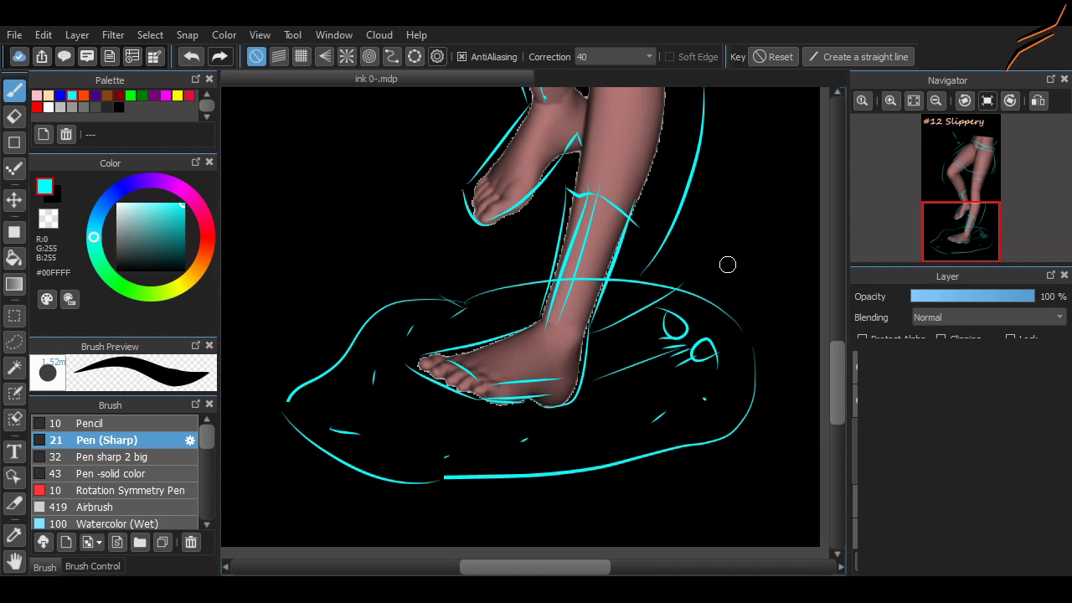
mouse_move(837, 384)
mouse_down()
mouse_move(837, 308)
mouse_move(836, 396)
mouse_up()
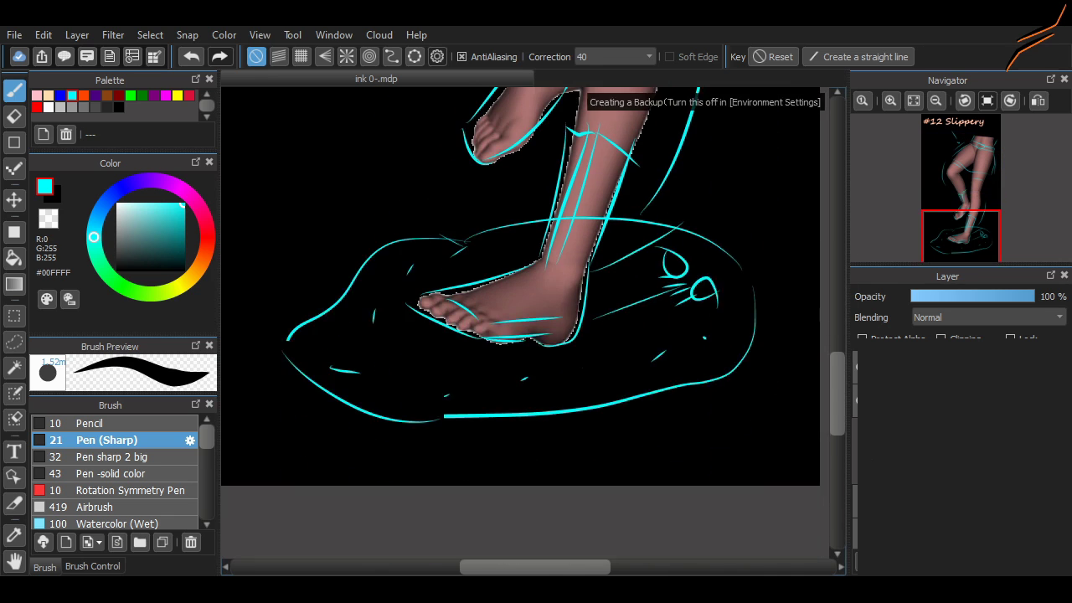
scroll(617, 318, up, 2)
scroll(617, 318, right, 3)
scroll(617, 318, up, 4)
scroll(614, 206, down, 5)
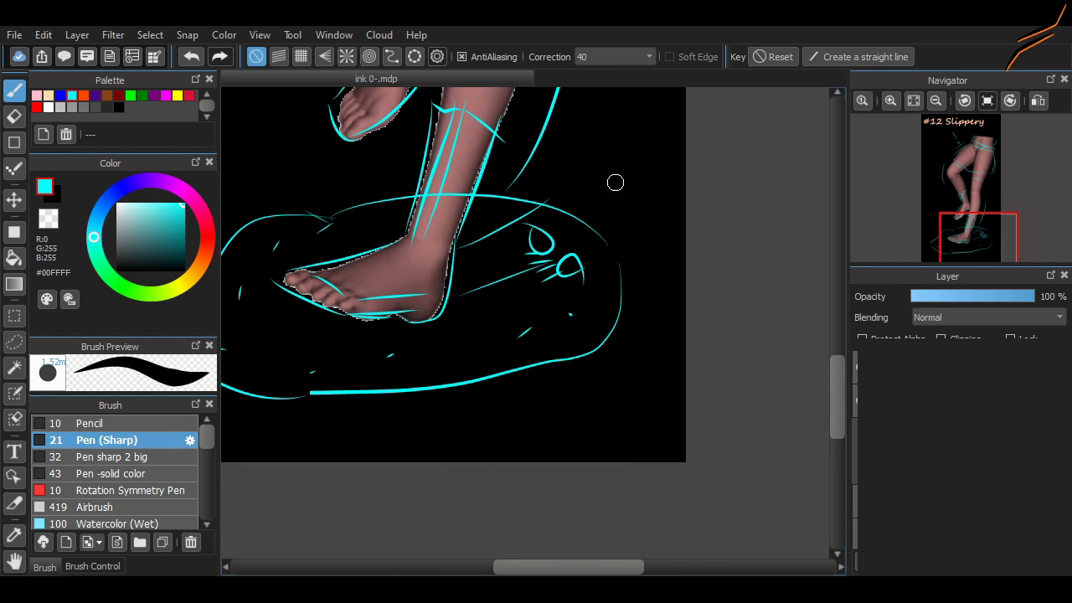
Sketch a cyan arrow pointing down at the blob's eyes, with a handwritten label above it.
scroll(731, 292, up, 4)
drag(570, 362, 607, 376)
drag(618, 318, 577, 382)
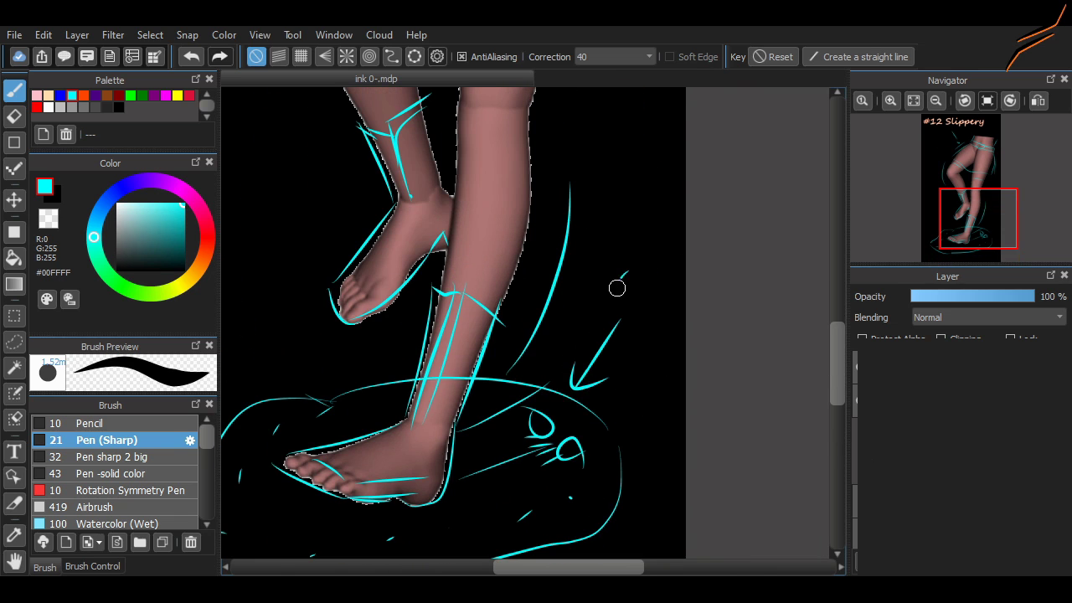
scroll(695, 321, down, 5)
scroll(634, 307, up, 14)
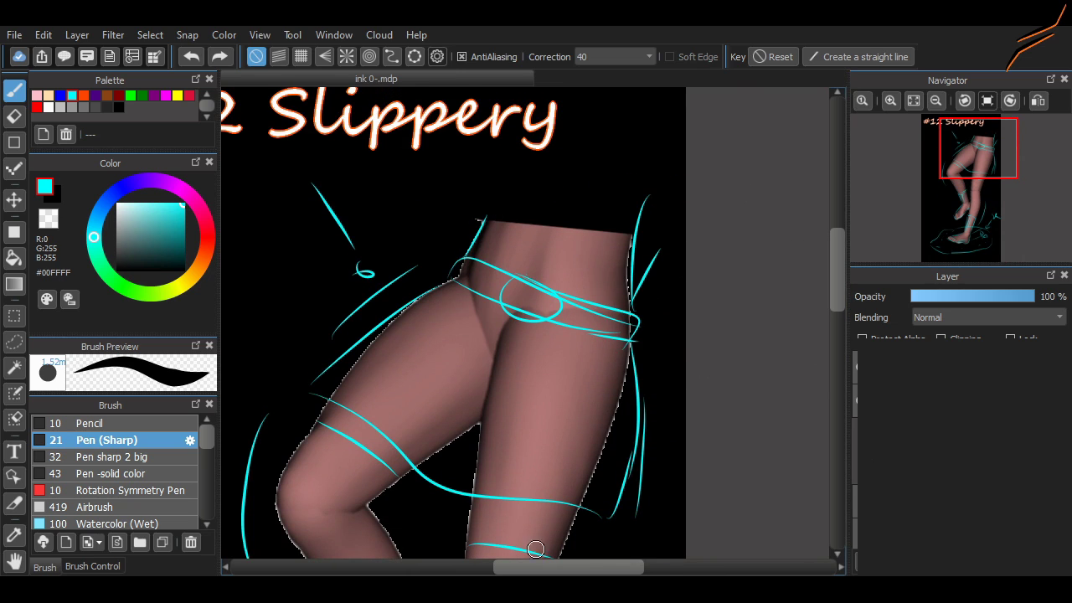
Switch to dark purple #4B0082 and draw pleat lines with folded hem ends across the whole skirt.
scroll(553, 512, left, 3)
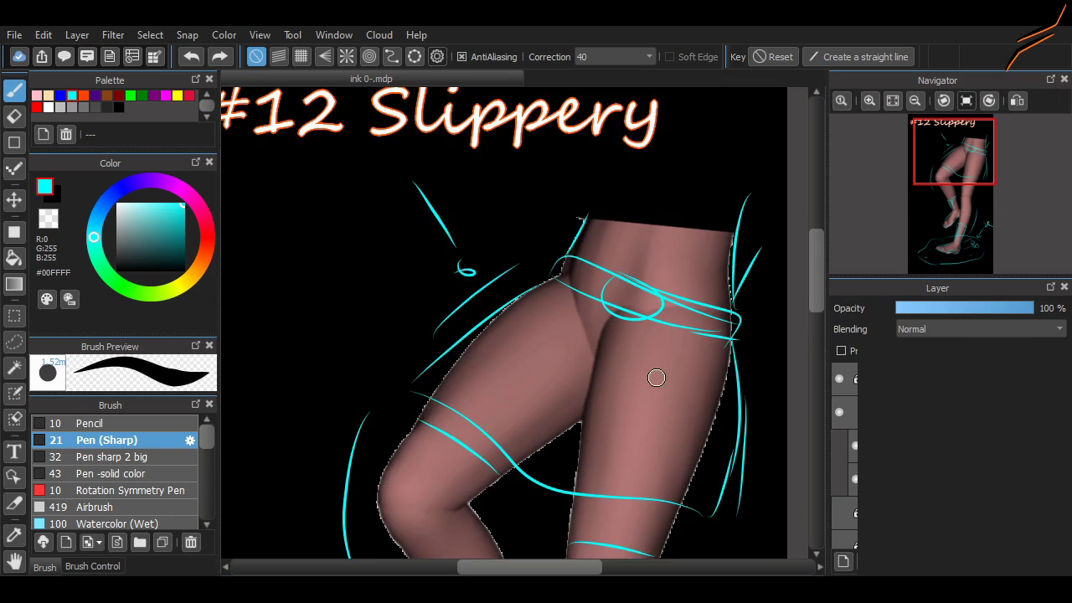
scroll(653, 375, down, 2)
scroll(664, 382, up, 4)
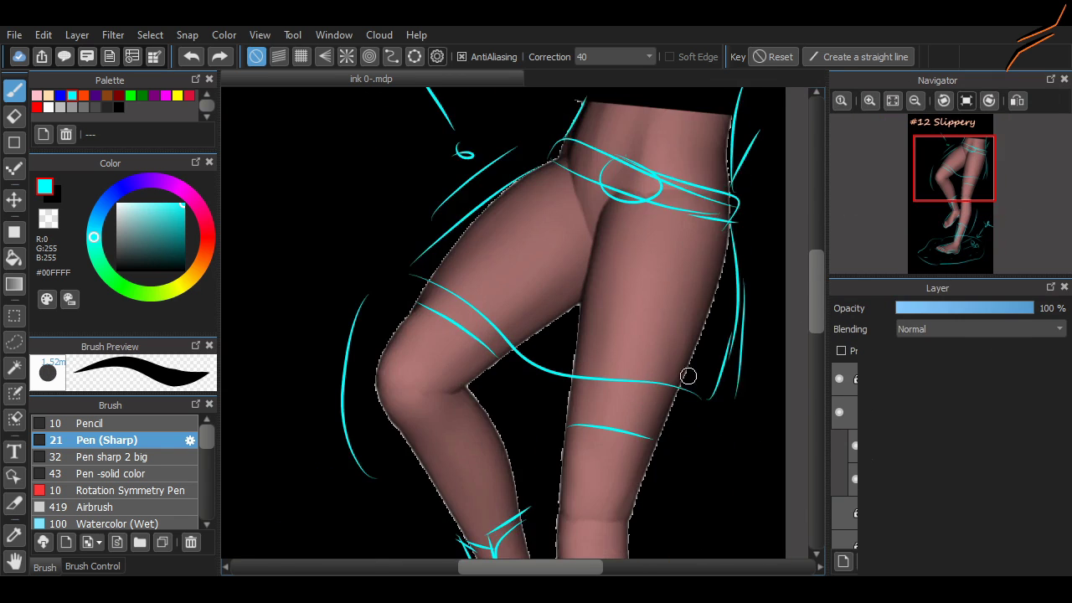
click(95, 95)
scroll(670, 293, up, 2)
mouse_move(698, 219)
mouse_down()
mouse_move(658, 394)
mouse_move(661, 459)
mouse_move(722, 497)
mouse_up()
mouse_move(656, 483)
mouse_down()
mouse_move(577, 459)
mouse_move(646, 209)
mouse_up()
mouse_move(578, 470)
mouse_down()
mouse_move(514, 467)
mouse_move(608, 220)
mouse_up()
drag(496, 457, 581, 214)
mouse_move(452, 444)
mouse_down()
mouse_move(426, 426)
mouse_move(474, 275)
mouse_move(557, 159)
mouse_up()
drag(385, 393, 394, 280)
drag(337, 386, 490, 172)
mouse_move(342, 308)
mouse_down()
mouse_move(312, 346)
mouse_move(488, 141)
mouse_up()
scroll(541, 345, up, 4)
Add purple pupils to the blob's eyes and sketch a purple bone across its edge behind the planted foot.
scroll(519, 322, down, 10)
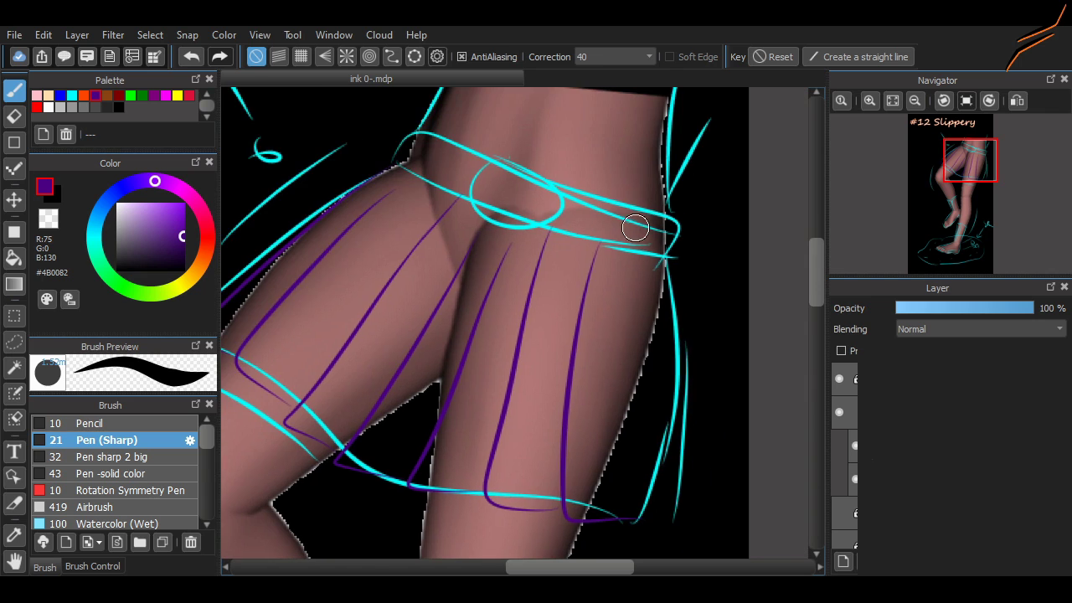
scroll(573, 360, down, 1)
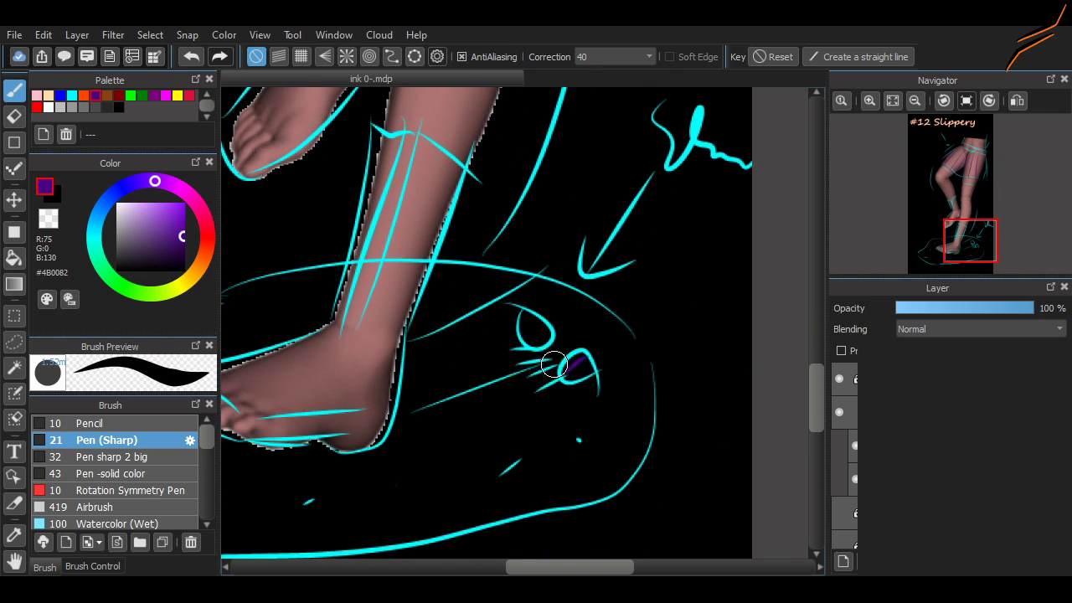
scroll(571, 399, down, 3)
drag(486, 488, 634, 418)
mouse_move(482, 481)
mouse_down()
mouse_move(443, 505)
mouse_move(494, 519)
mouse_up()
drag(502, 519, 548, 518)
scroll(469, 418, left, 2)
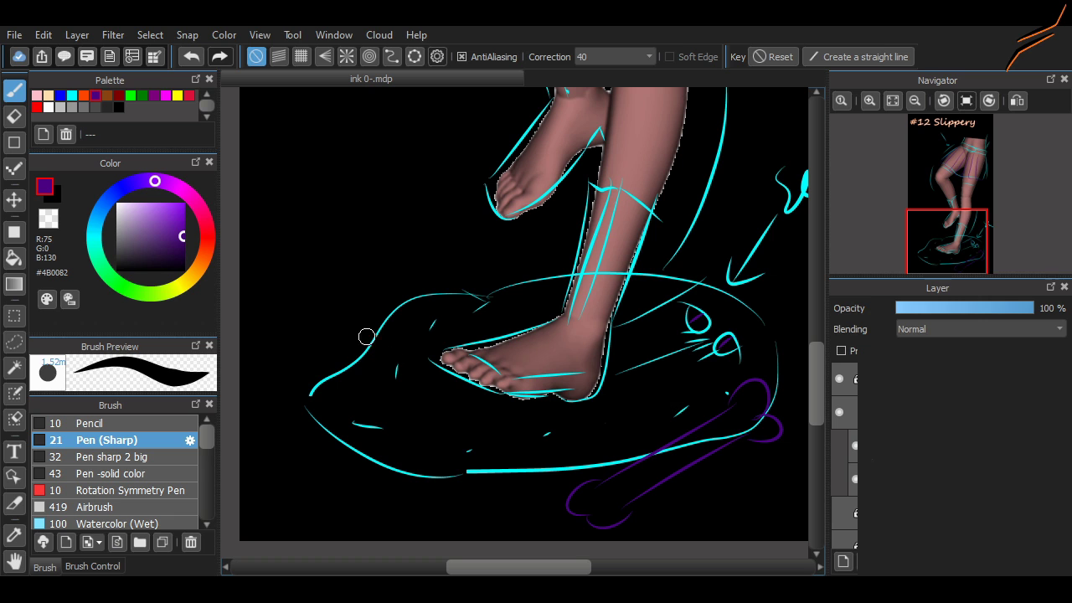
Draw a slanted purple floor line behind the legs and an angular tile shape beside the blob.
click(914, 99)
scroll(533, 322, up, 3)
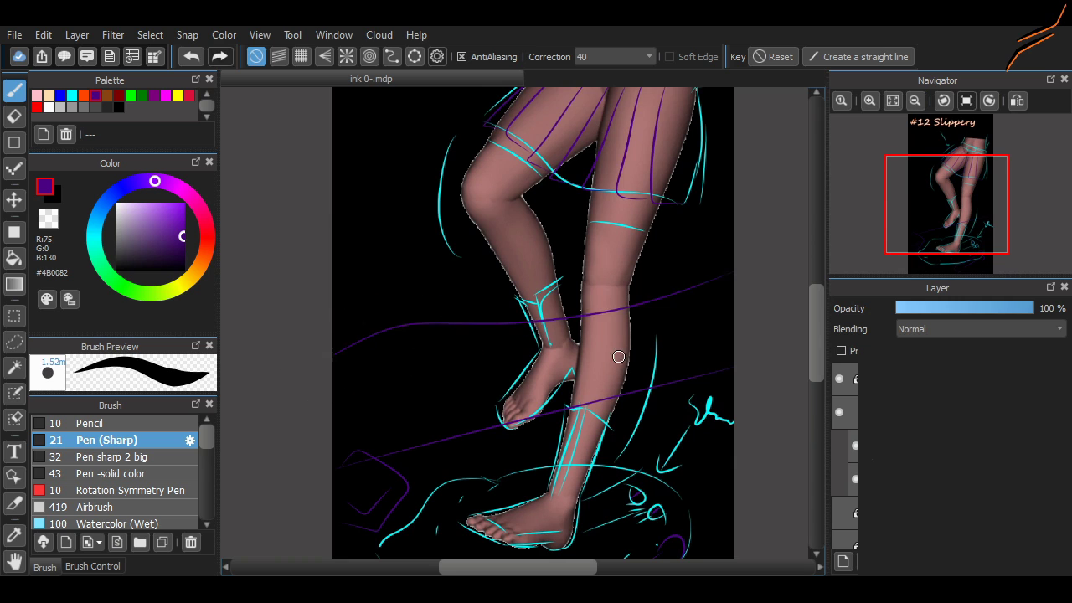
scroll(294, 354, down, 3)
scroll(804, 379, up, 7)
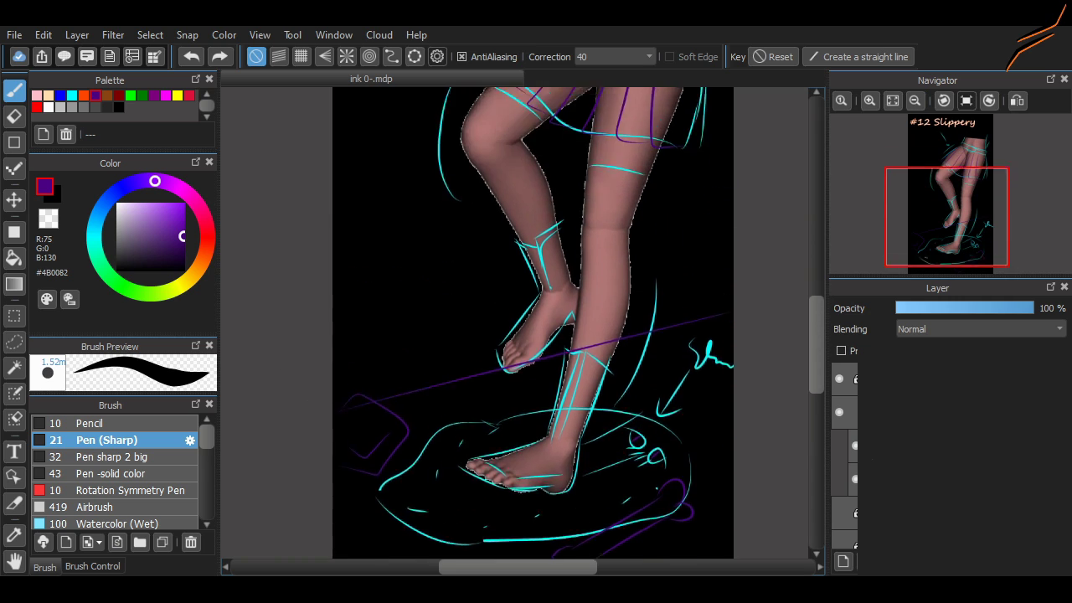
scroll(804, 369, down, 9)
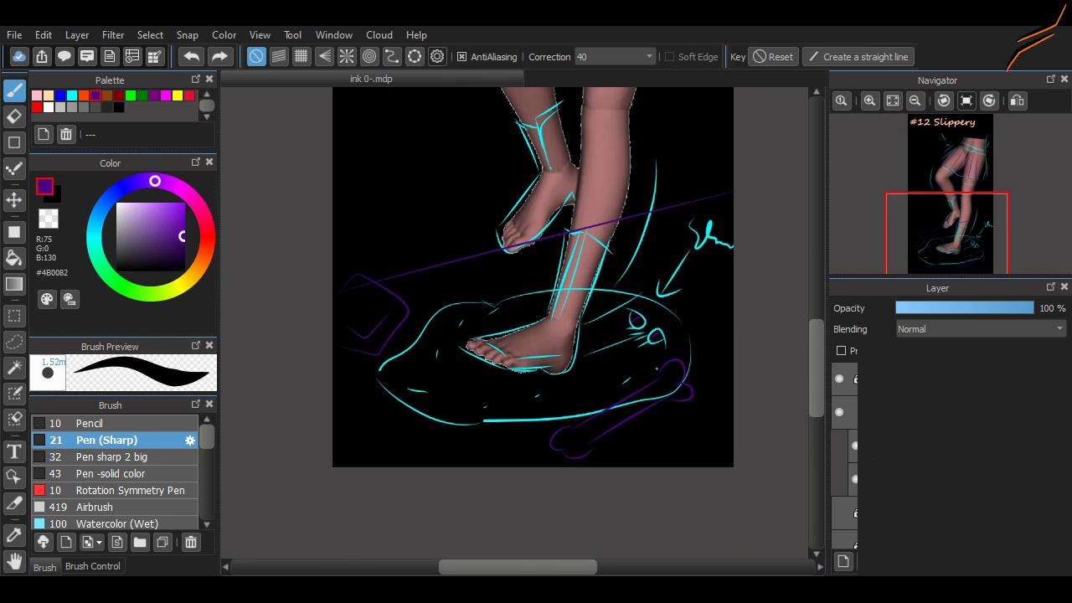
Sketch purple brick courses with short vertical joints on the wall beside the raised leg.
scroll(663, 522, up, 3)
scroll(663, 522, down, 3)
scroll(626, 414, up, 5)
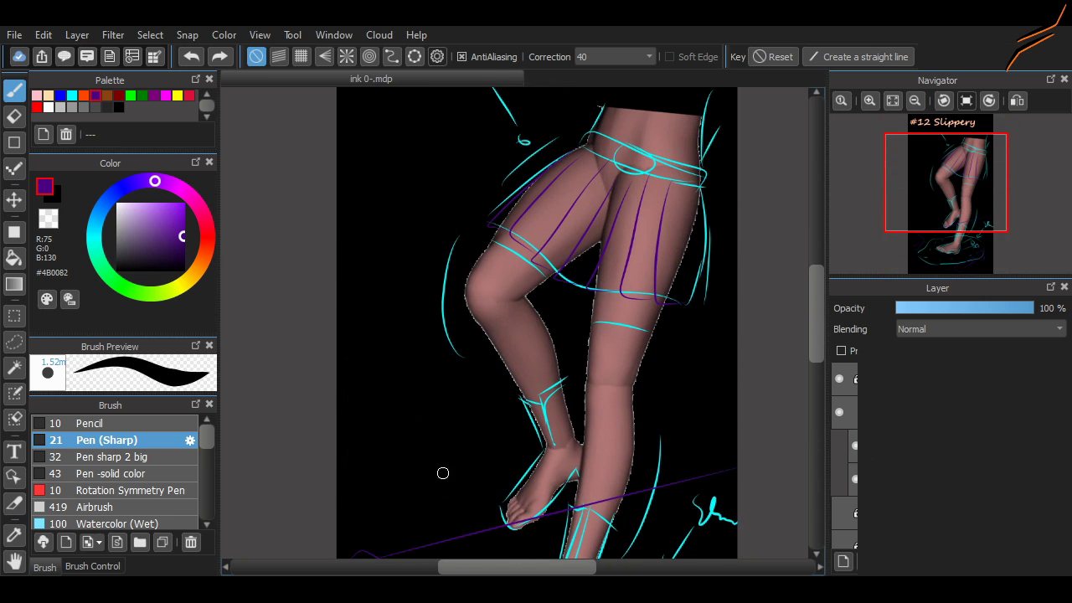
key(ctrl+z)
drag(337, 401, 498, 373)
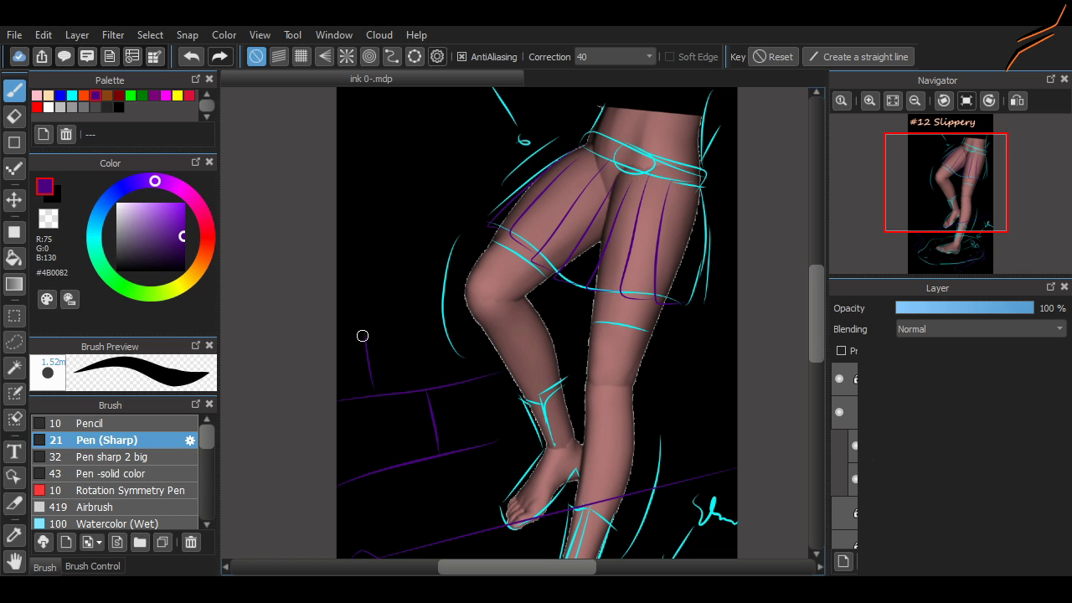
scroll(803, 326, down, 4)
scroll(803, 327, up, 6)
scroll(803, 326, down, 6)
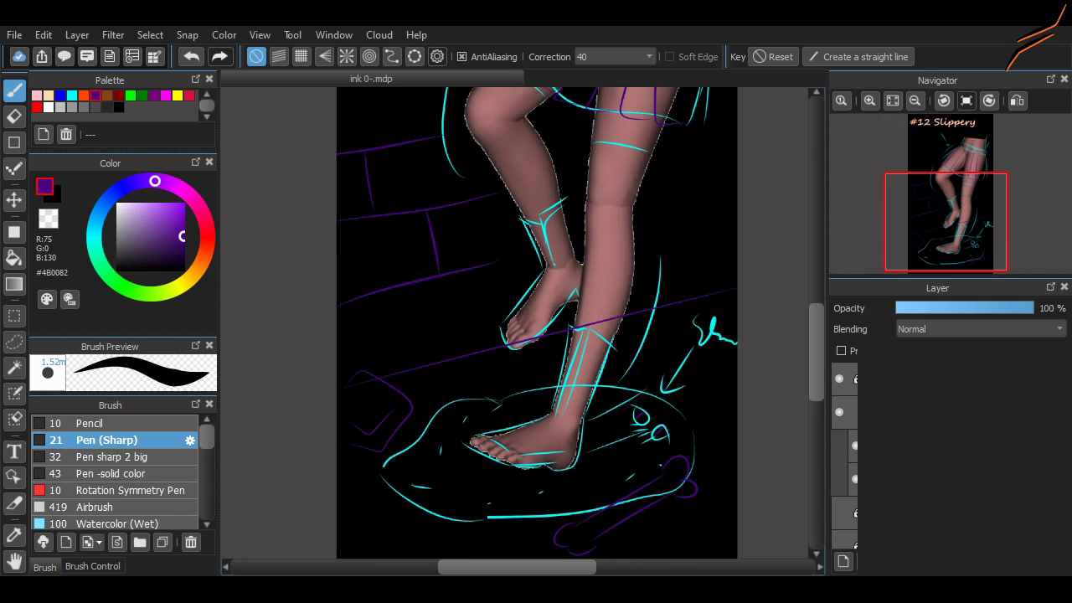
scroll(536, 428, up, 2)
scroll(536, 427, down, 3)
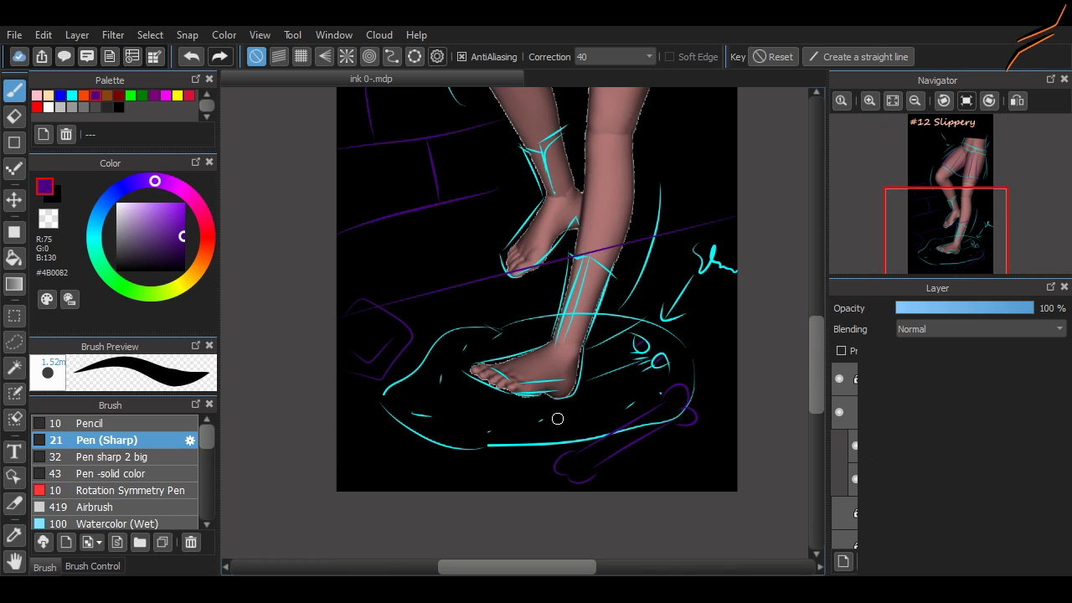
Switch to bright green #00FF00 and sketch a square pouch with a pointed flap at the hip, over the belt's end.
scroll(622, 430, up, 3)
scroll(622, 430, down, 2)
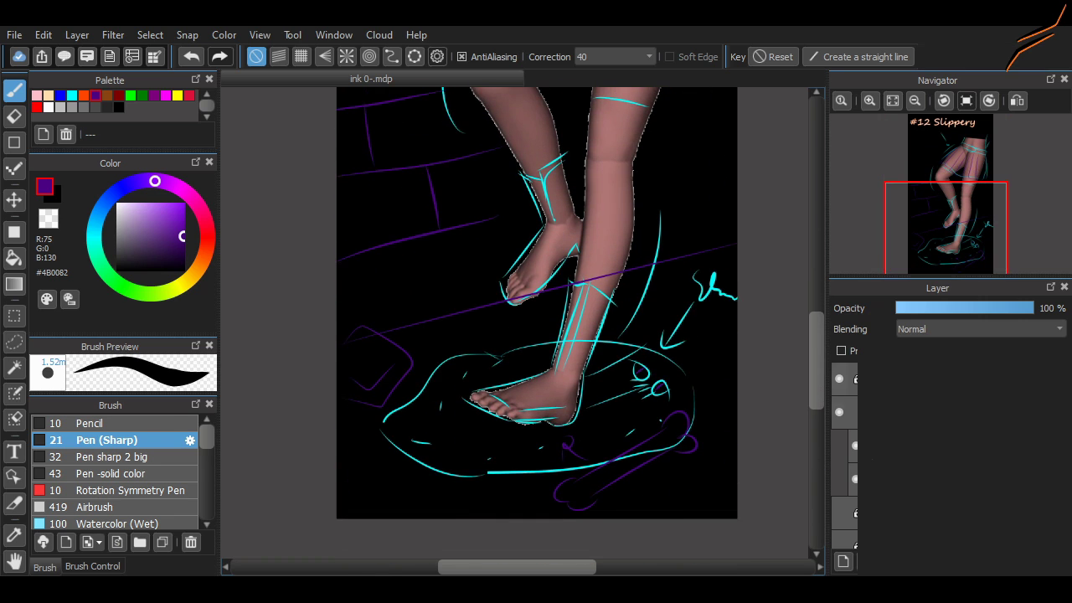
scroll(803, 372, up, 6)
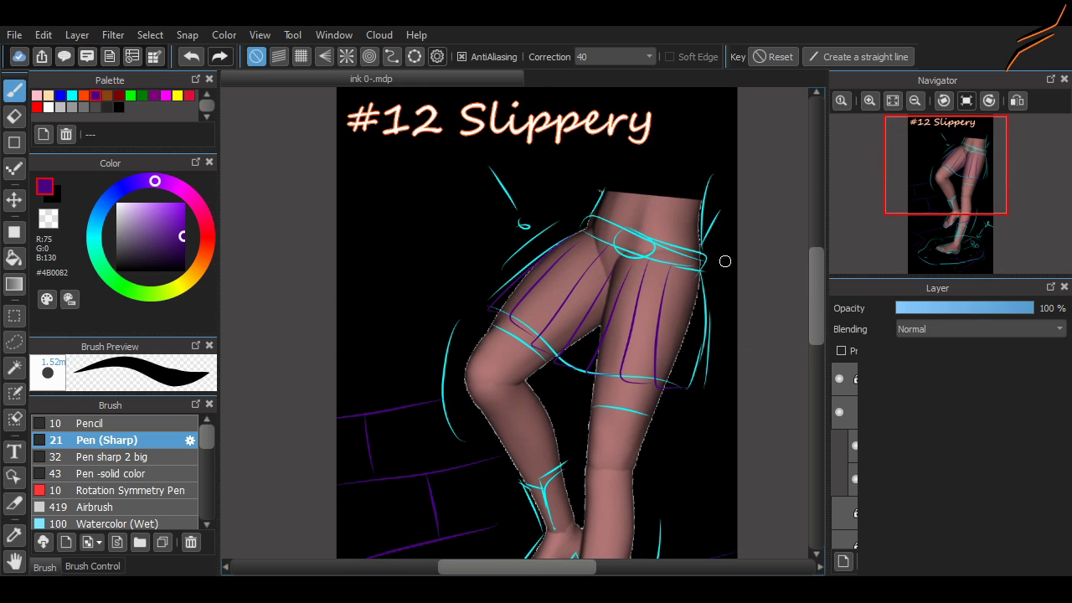
key(ctrl+z)
click(131, 94)
key(ctrl+plus)
mouse_move(626, 191)
mouse_down()
mouse_move(636, 283)
mouse_move(713, 291)
mouse_up()
drag(706, 205, 633, 197)
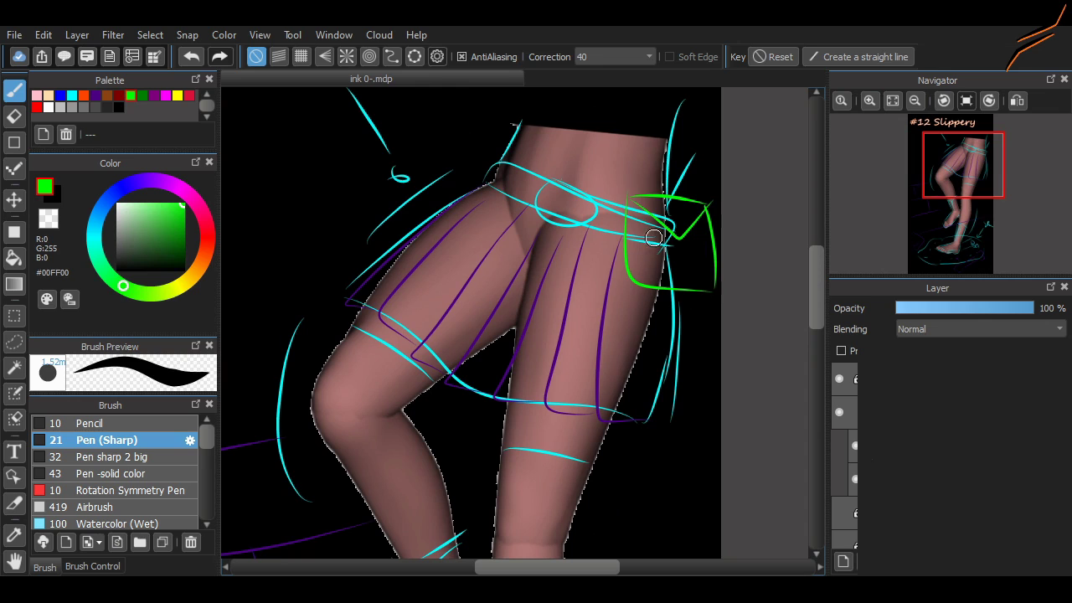
drag(672, 268, 710, 236)
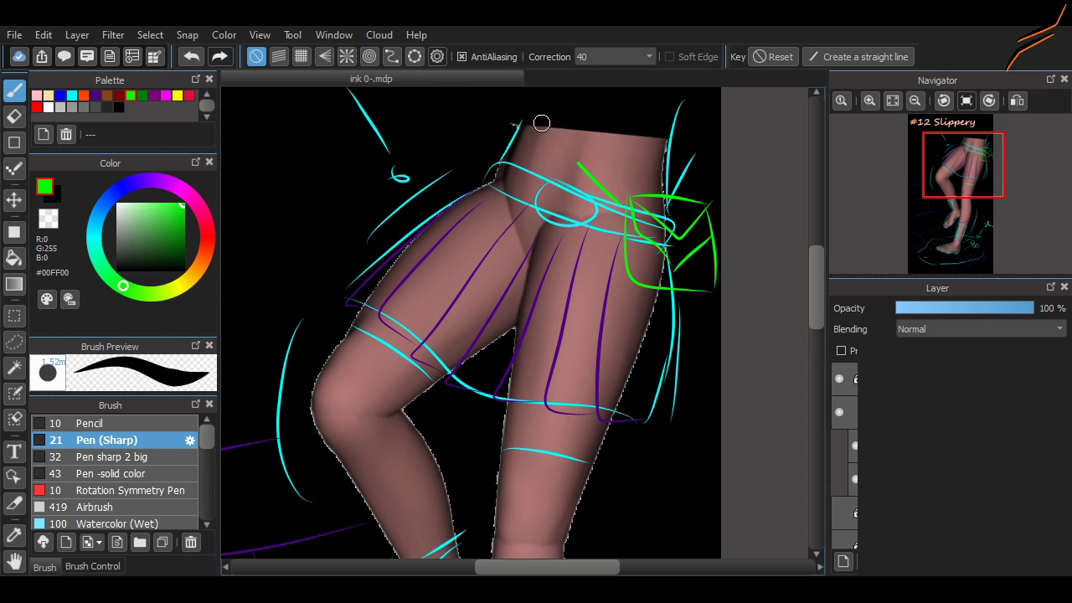
Sketch green strap lines rising from the pouch and a sweeping hem curve for the top across the waist.
drag(569, 89, 609, 196)
scroll(469, 322, up, 2)
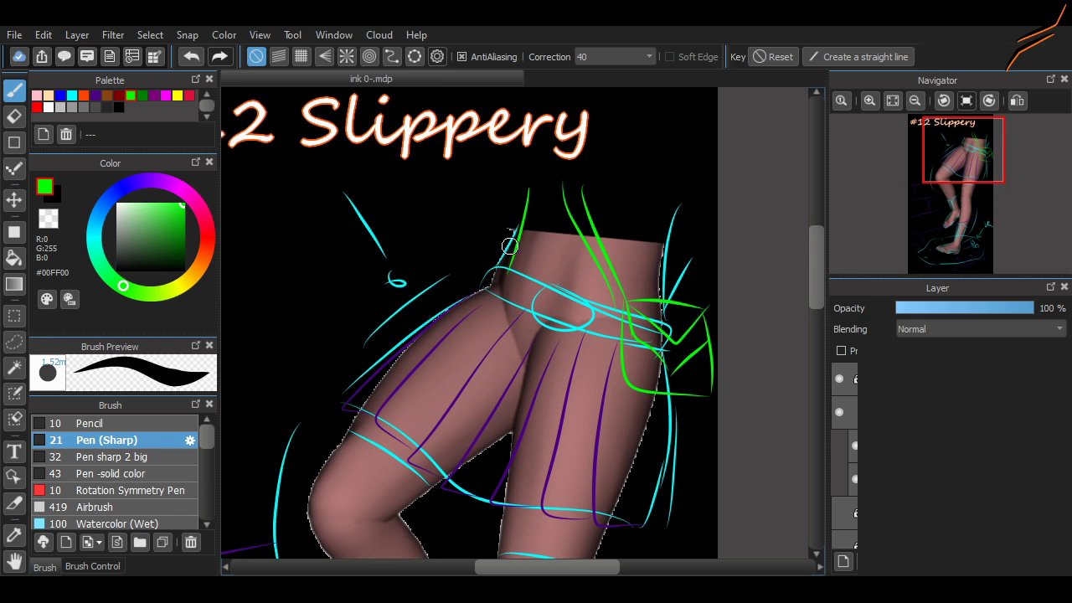
scroll(469, 322, down, 10)
scroll(468, 322, up, 10)
scroll(509, 228, up, 1)
drag(711, 293, 503, 262)
key(ctrl+z)
drag(711, 293, 503, 261)
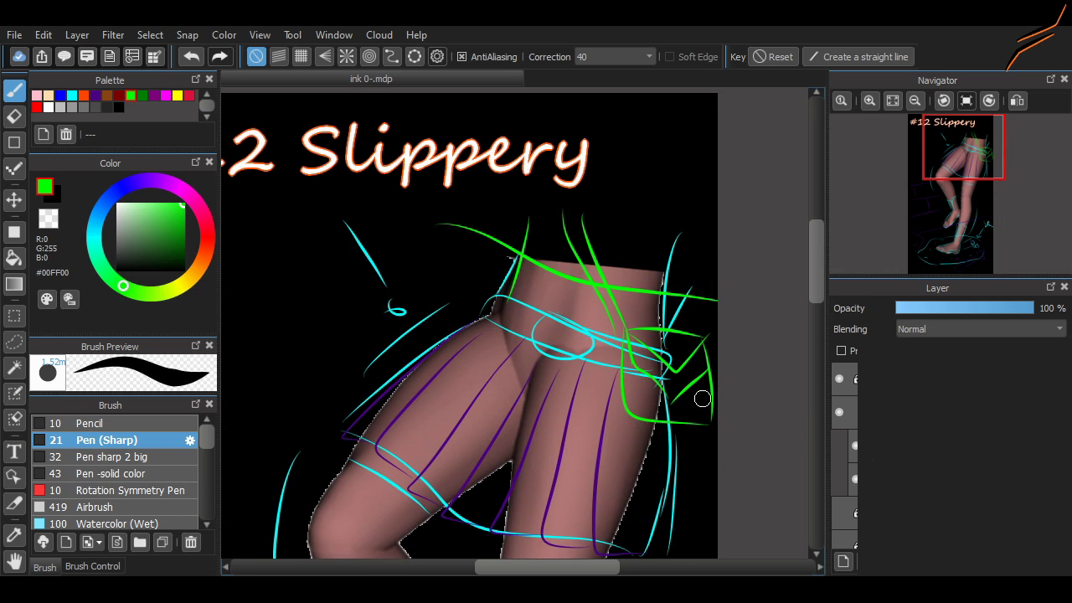
Lower the sketch's opacity to 49% and pick white on a full-opacity layer for inking.
scroll(494, 263, down, 10)
scroll(469, 322, down, 2)
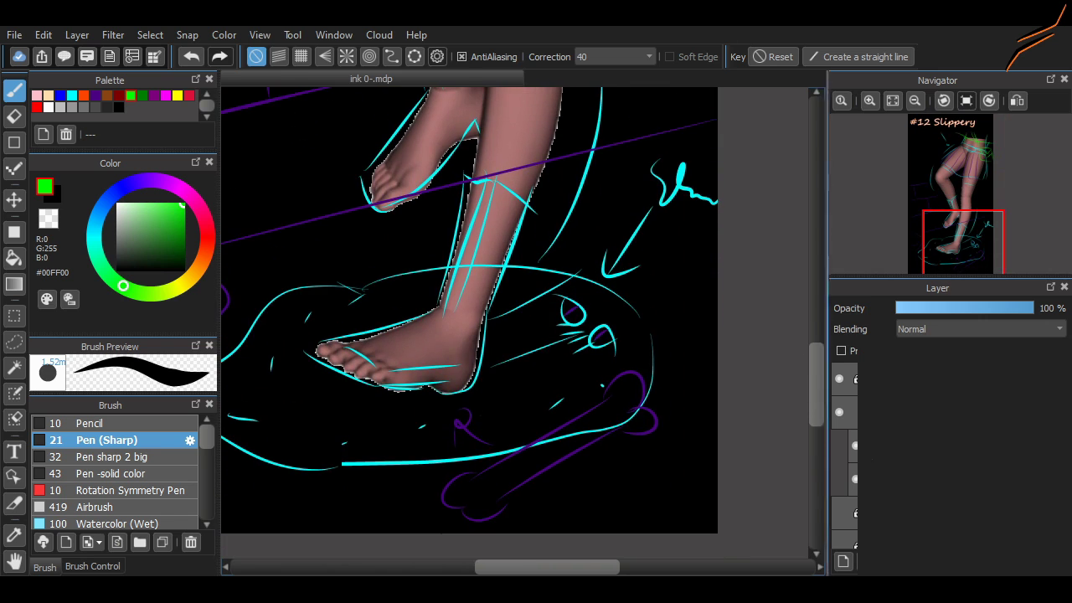
scroll(469, 322, up, 2)
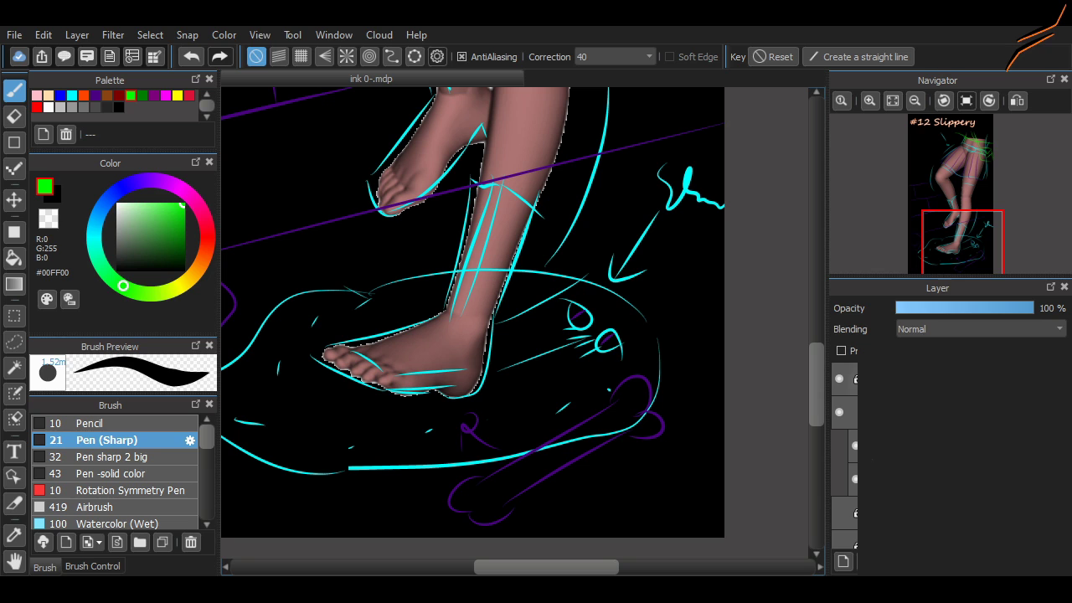
click(962, 308)
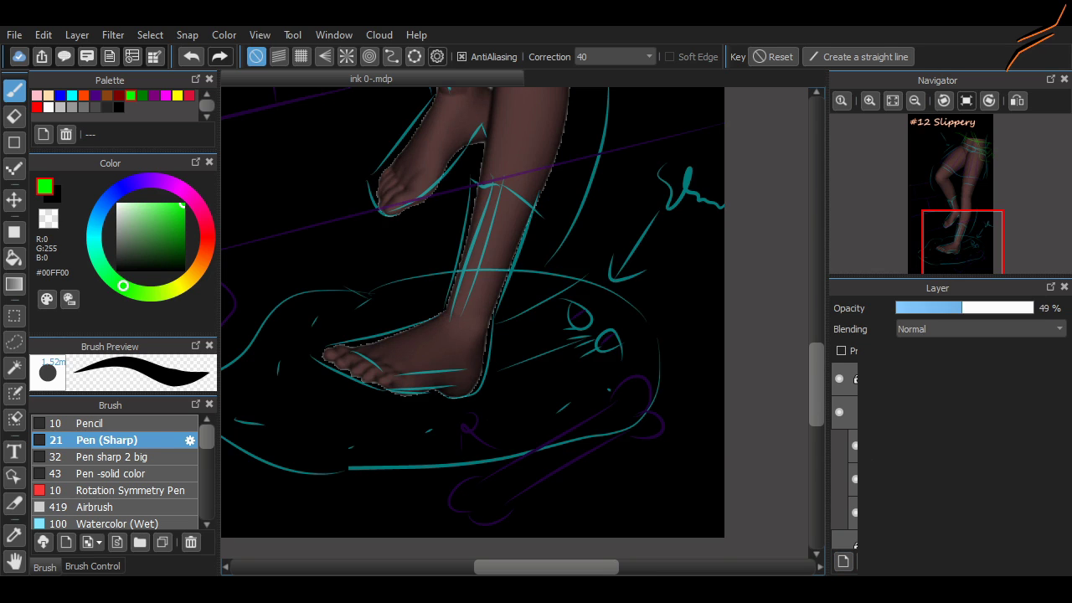
click(1032, 308)
click(892, 100)
click(49, 107)
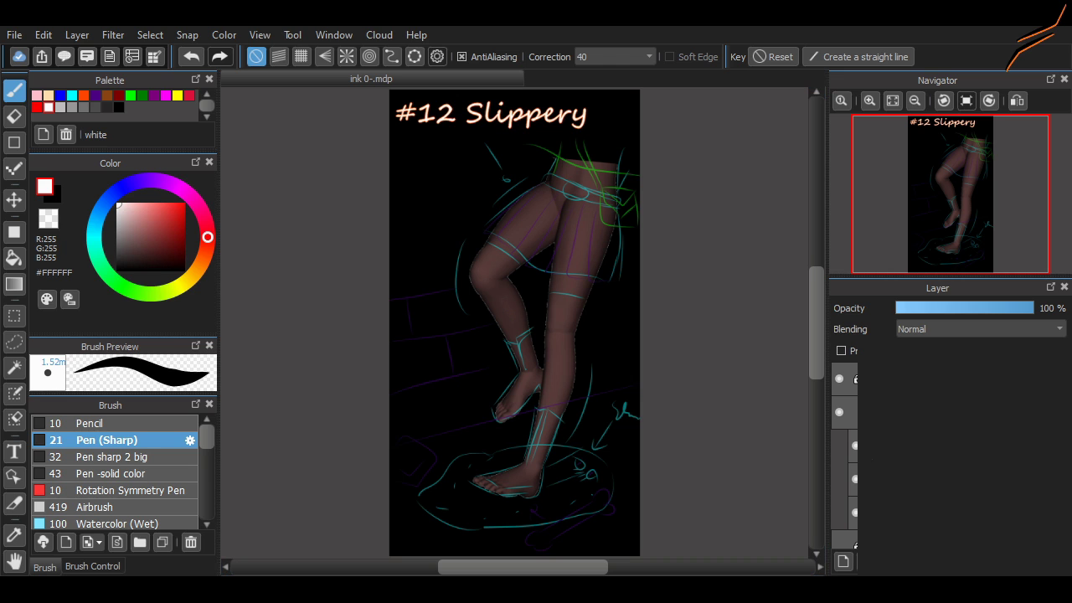
Ink the top's curved hem across the waist in white, with a short fold line above it.
scroll(568, 213, up, 5)
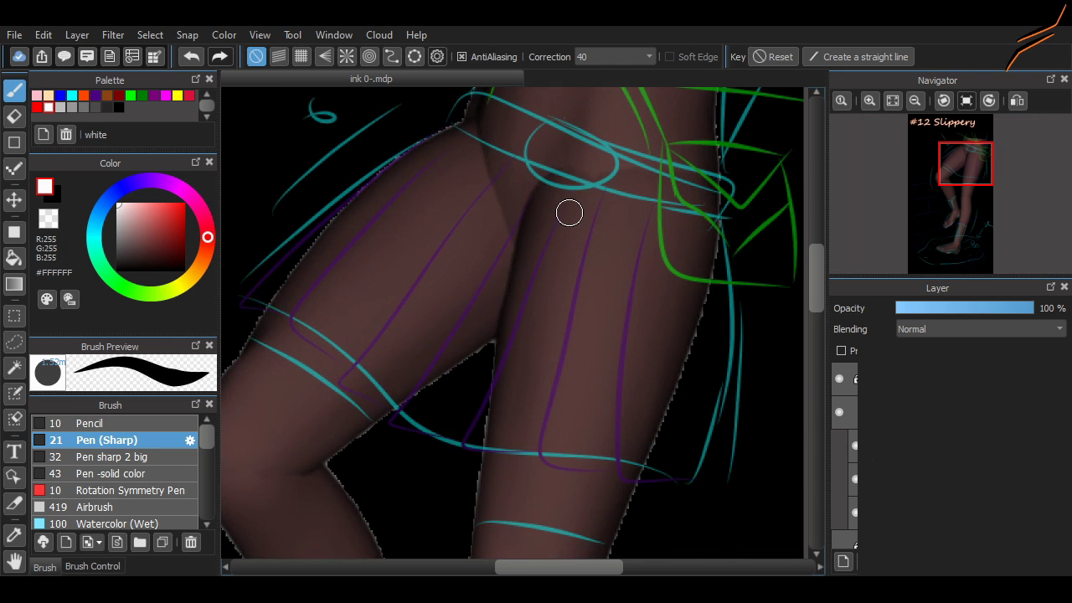
scroll(380, 155, up, 3)
drag(383, 154, 803, 253)
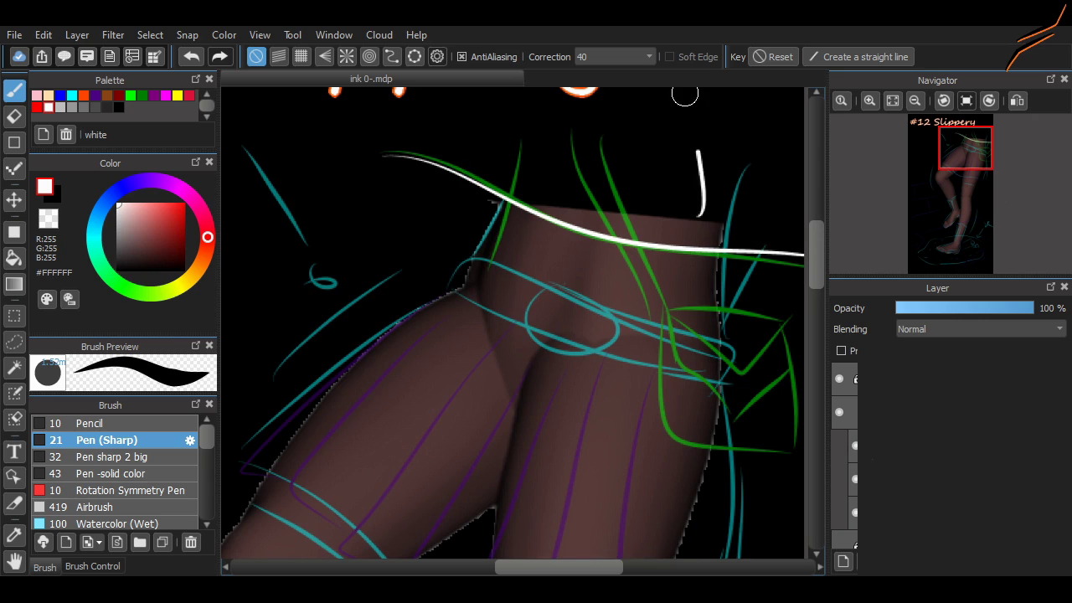
drag(713, 125, 764, 226)
key(ctrl+z)
Ink the hip pouch's outline with its pointed flap and a small rounded clasp at the flap's tip.
mouse_move(665, 321)
mouse_down()
mouse_move(674, 457)
mouse_move(791, 325)
mouse_move(787, 423)
mouse_move(674, 450)
mouse_move(786, 328)
mouse_up()
key(ctrl+z)
key(ctrl+z)
scroll(660, 354, up, 2)
key(e)
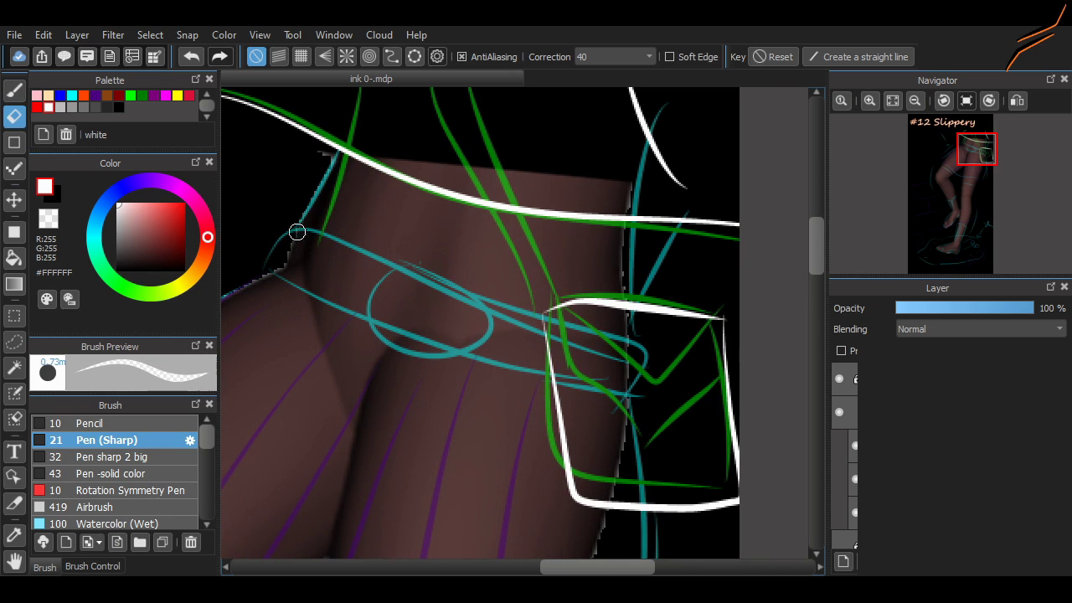
key(p)
drag(559, 332, 722, 384)
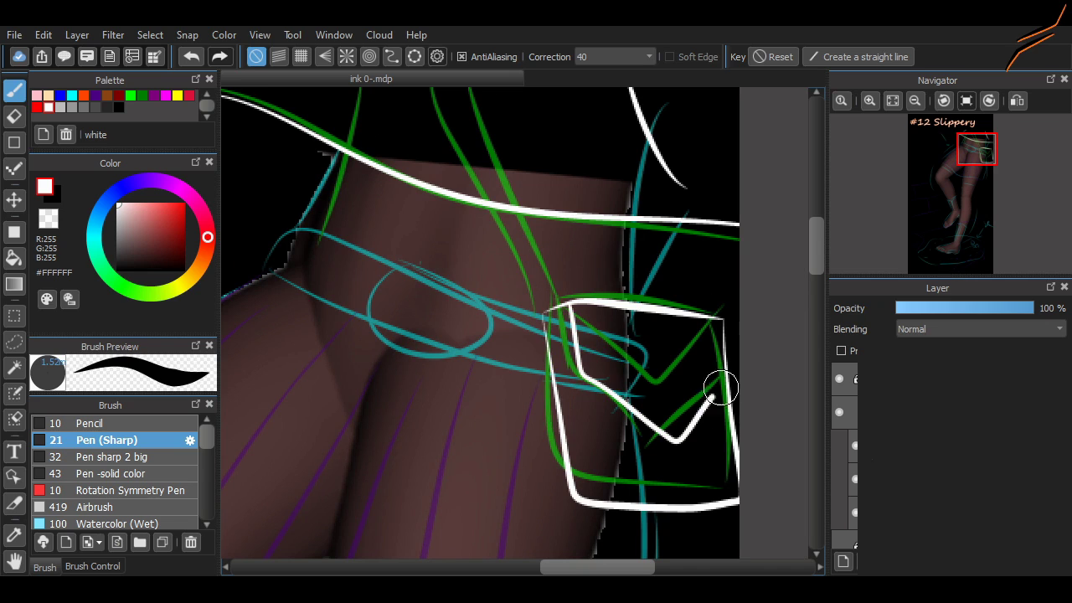
mouse_move(660, 417)
mouse_down()
mouse_move(685, 394)
mouse_move(651, 442)
mouse_up()
Ink a round white buckle over the sketched circle at the middle of the belt.
scroll(548, 550, left, 2)
drag(455, 311, 570, 287)
key(ctrl+z)
mouse_move(473, 266)
mouse_down()
mouse_move(455, 270)
mouse_move(464, 335)
mouse_move(488, 335)
mouse_up()
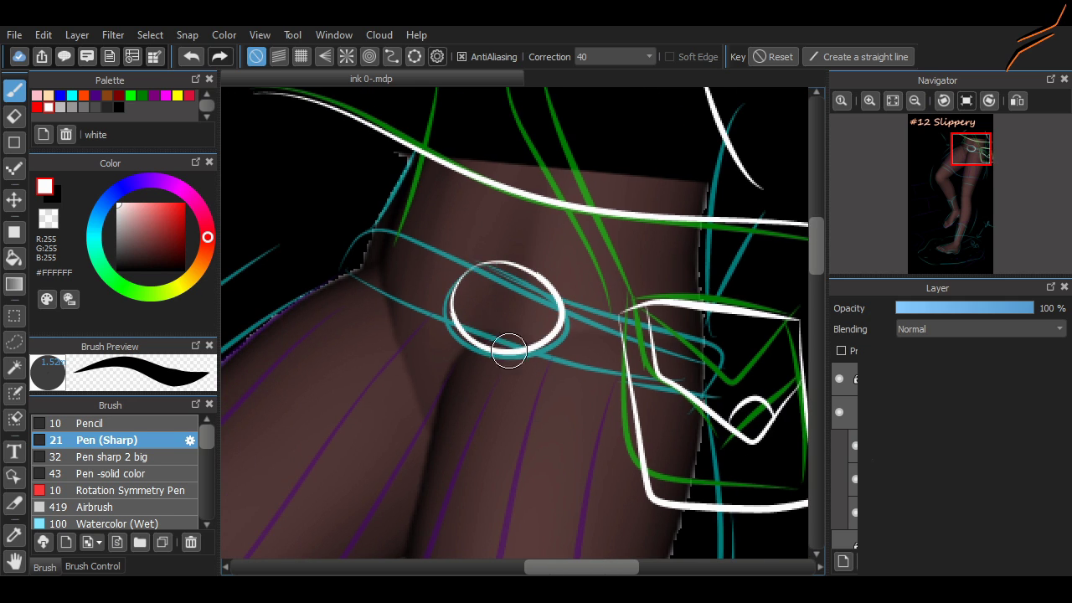
key(ctrl+z)
mouse_move(567, 310)
mouse_down()
mouse_move(582, 295)
mouse_move(633, 327)
mouse_move(592, 284)
mouse_up()
key(ctrl+z)
key(ctrl+z)
Ink the pouch's strap lines below the top's hem and the belt's upper edge between buckle and pouch.
mouse_move(569, 209)
mouse_down()
mouse_move(624, 314)
mouse_move(598, 211)
mouse_move(555, 311)
mouse_move(620, 317)
mouse_up()
key(ctrl+z)
key(ctrl+z)
drag(559, 301, 615, 318)
key(ctrl+z)
key(ctrl+z)
drag(559, 300, 620, 318)
Ink the belt's lower edge from the buckle to the pouch and a short fold line above the top's hem.
drag(536, 351, 626, 370)
key(ctrl+z)
key(ctrl+z)
key(ctrl+z)
drag(472, 263, 369, 230)
key(ctrl+z)
scroll(515, 324, down, 1)
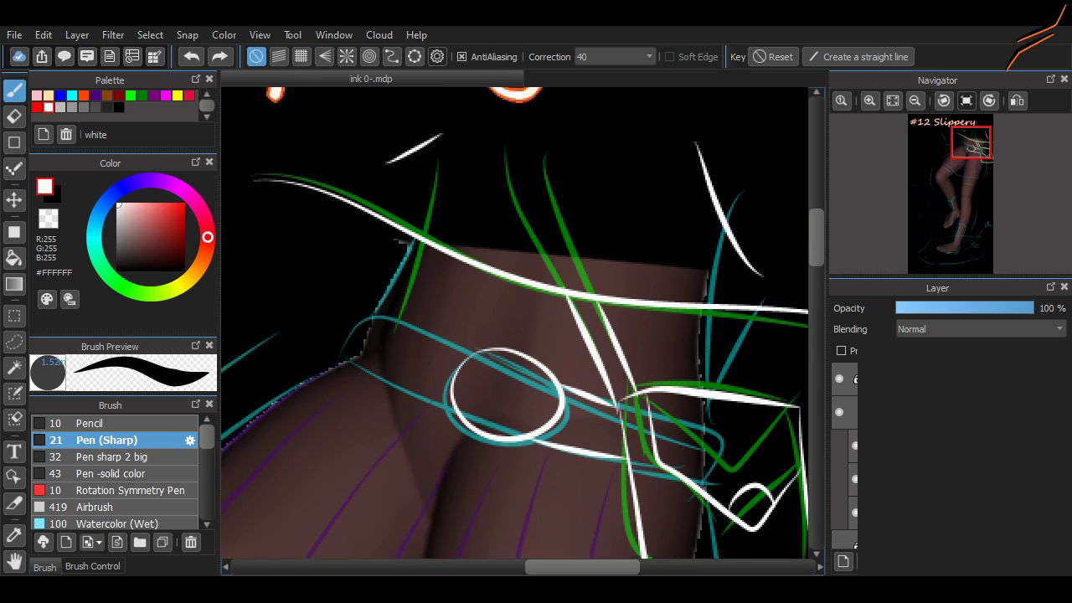
Ink the belt's band from the buckle to the raised leg's hip, closing it with an angled end.
drag(609, 287, 627, 367)
key(ctrl+z)
drag(611, 289, 630, 365)
key(ctrl+z)
drag(614, 288, 626, 360)
key(ctrl+z)
mouse_move(343, 252)
mouse_down()
mouse_move(471, 240)
mouse_move(457, 322)
mouse_up()
key(ctrl+z)
drag(473, 247, 457, 325)
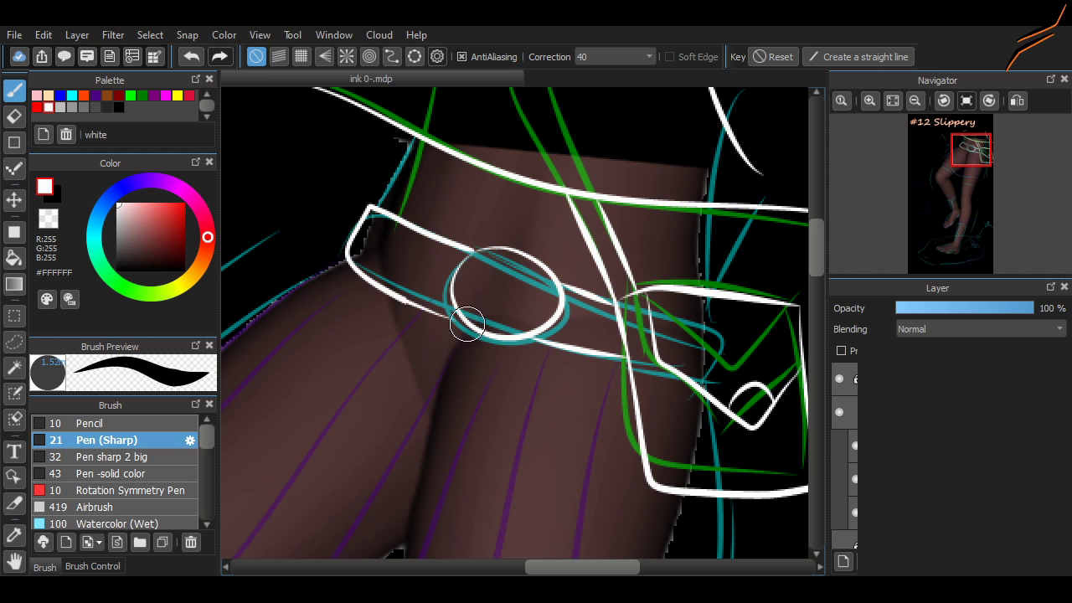
key(ctrl+z)
Ink the skirt's side pleats with folded hem ends below the pouch.
mouse_move(701, 270)
mouse_down()
mouse_move(697, 210)
mouse_move(700, 288)
mouse_up()
scroll(699, 289, down, 1)
scroll(700, 289, down, 5)
mouse_move(607, 177)
mouse_down()
mouse_move(594, 176)
mouse_move(594, 376)
mouse_move(716, 498)
mouse_up()
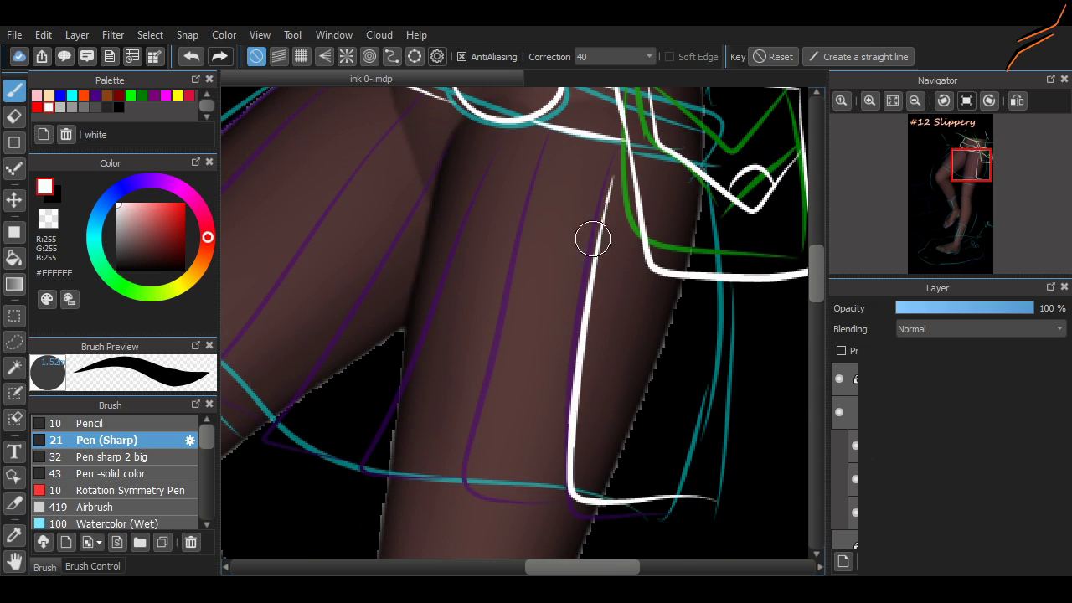
key(ctrl+z)
drag(673, 279, 710, 498)
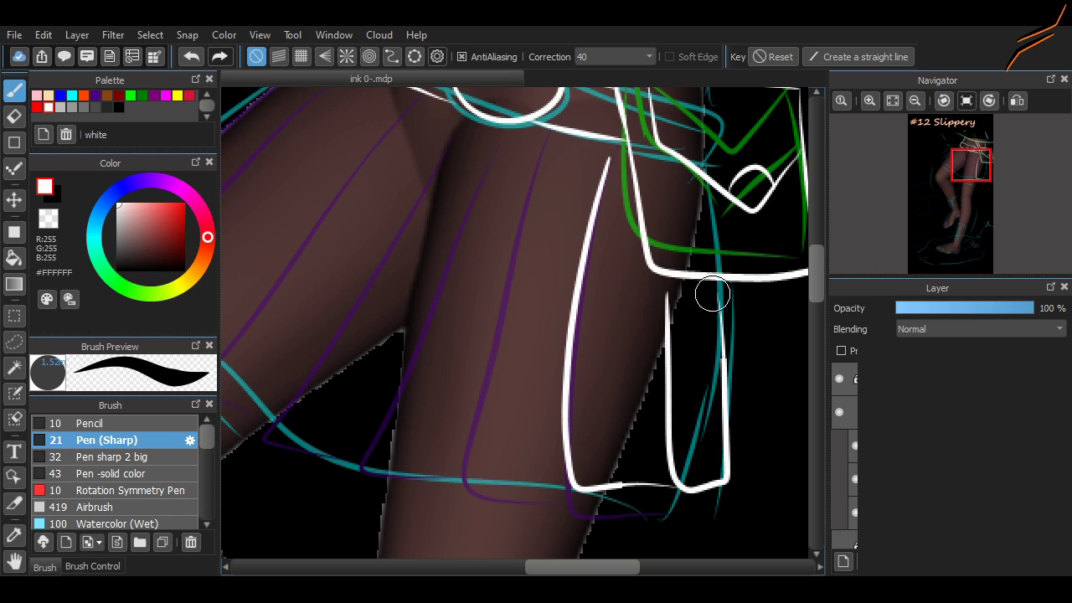
Ink four pleats with folded hem ends across the front of the skirt between the two thighs.
drag(586, 567, 565, 566)
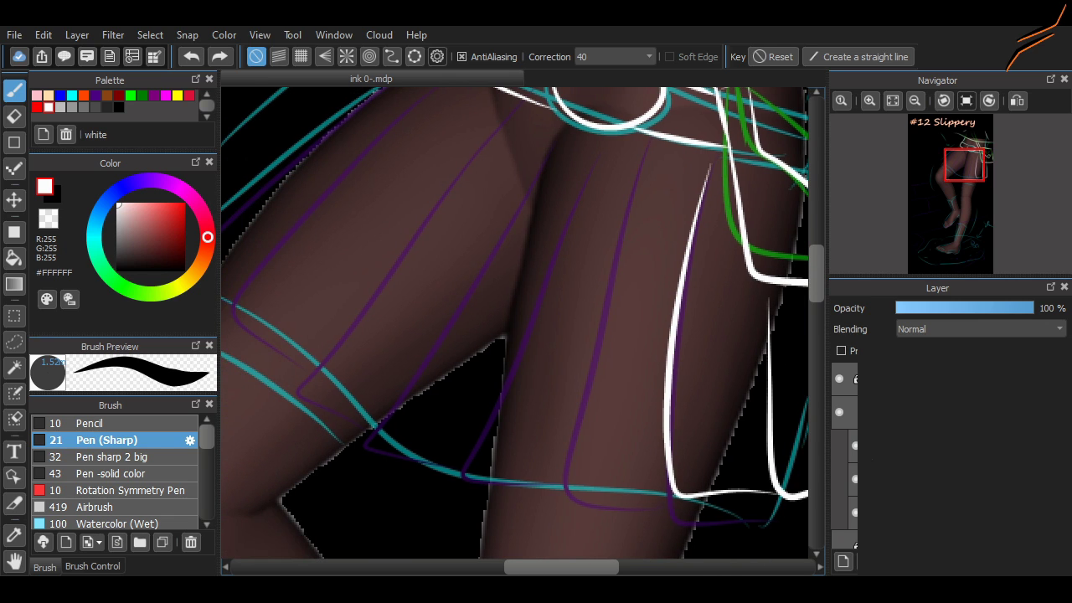
mouse_move(613, 175)
mouse_down()
mouse_move(658, 471)
mouse_move(569, 461)
mouse_move(669, 494)
mouse_move(569, 460)
mouse_up()
key(ctrl+z)
key(ctrl+z)
drag(590, 160, 550, 474)
drag(556, 567, 536, 567)
drag(619, 178, 545, 450)
key(ctrl+z)
mouse_move(626, 156)
mouse_down()
mouse_move(504, 370)
mouse_move(552, 465)
mouse_up()
mouse_move(602, 120)
mouse_down()
mouse_move(382, 407)
mouse_move(431, 435)
mouse_up()
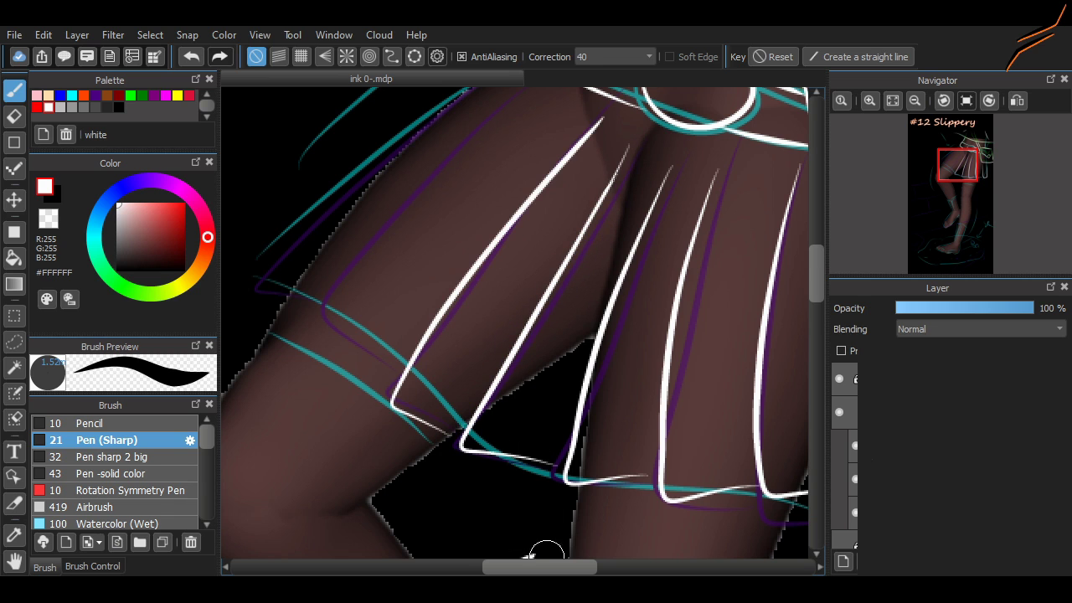
Ink the last pleat and the skirt's outer edge over the raised thigh.
drag(539, 567, 516, 566)
scroll(778, 280, up, 2)
mouse_move(688, 144)
mouse_down()
mouse_move(493, 288)
mouse_move(531, 411)
mouse_up()
key(ctrl+z)
mouse_move(673, 102)
mouse_down()
mouse_move(610, 125)
mouse_move(419, 330)
mouse_move(430, 336)
mouse_up()
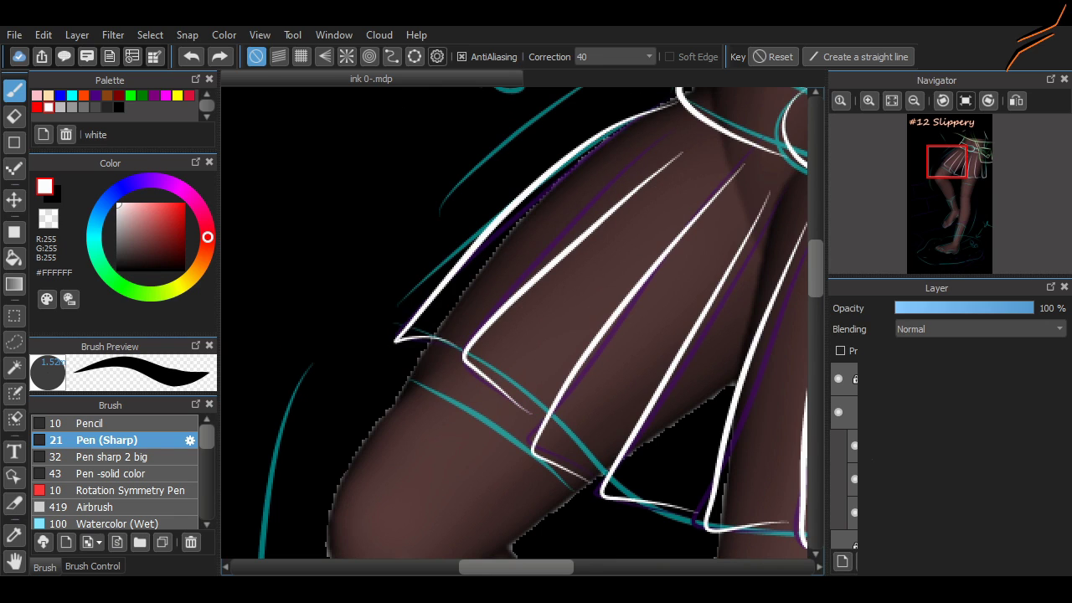
Ink the planted foot's shoe outline with its pointed toe, sole edge and small heel.
scroll(786, 292, down, 10)
mouse_move(364, 388)
mouse_down()
mouse_move(406, 472)
mouse_move(433, 468)
mouse_move(470, 485)
mouse_move(576, 474)
mouse_move(632, 495)
mouse_move(678, 397)
mouse_up()
key(ctrl+z)
drag(486, 455, 649, 459)
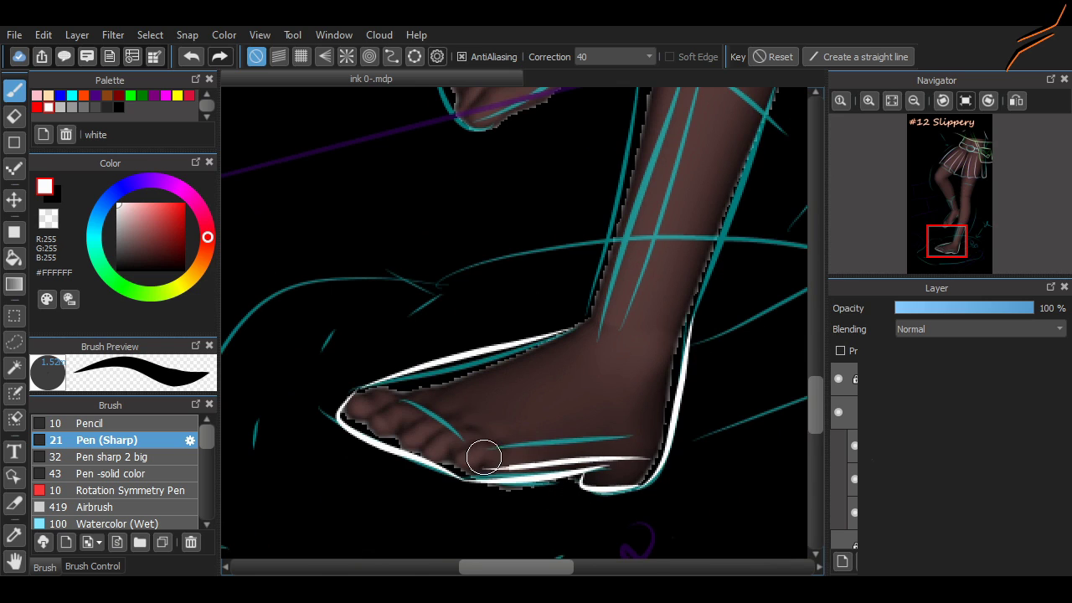
key(ctrl+z)
drag(347, 413, 471, 463)
key(ctrl+z)
key(ctrl+z)
key(ctrl+z)
mouse_move(341, 408)
mouse_down()
mouse_move(494, 460)
mouse_move(550, 204)
mouse_move(617, 263)
mouse_up()
Ink the planted boot's inner shaft line and the flared cuff running down the back of the calf.
scroll(494, 461, up, 3)
scroll(469, 469, right, 3)
drag(525, 457, 620, 259)
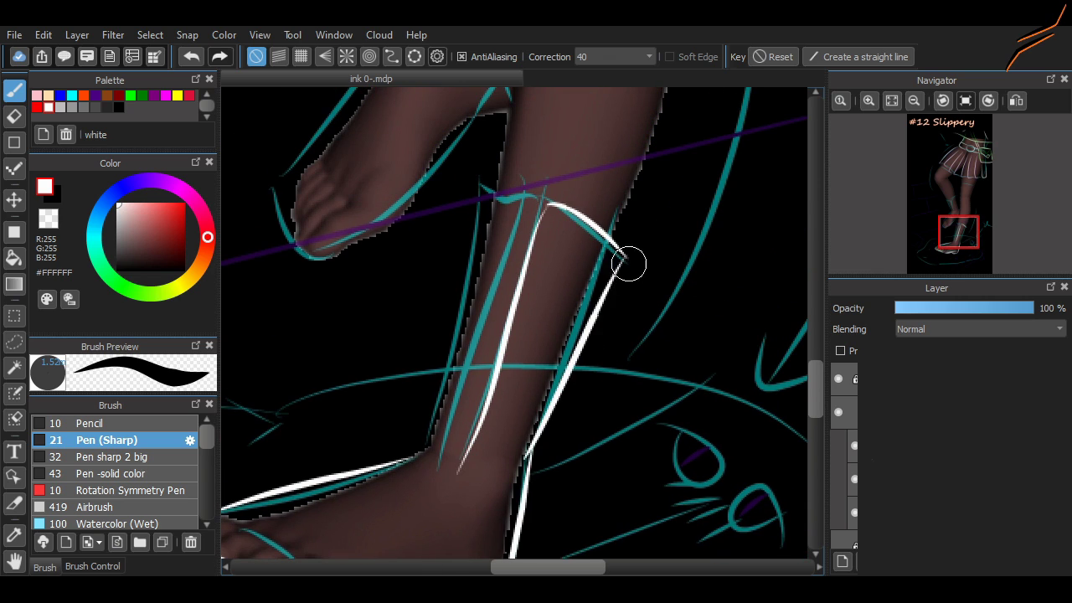
key(ctrl+z)
drag(505, 461, 626, 262)
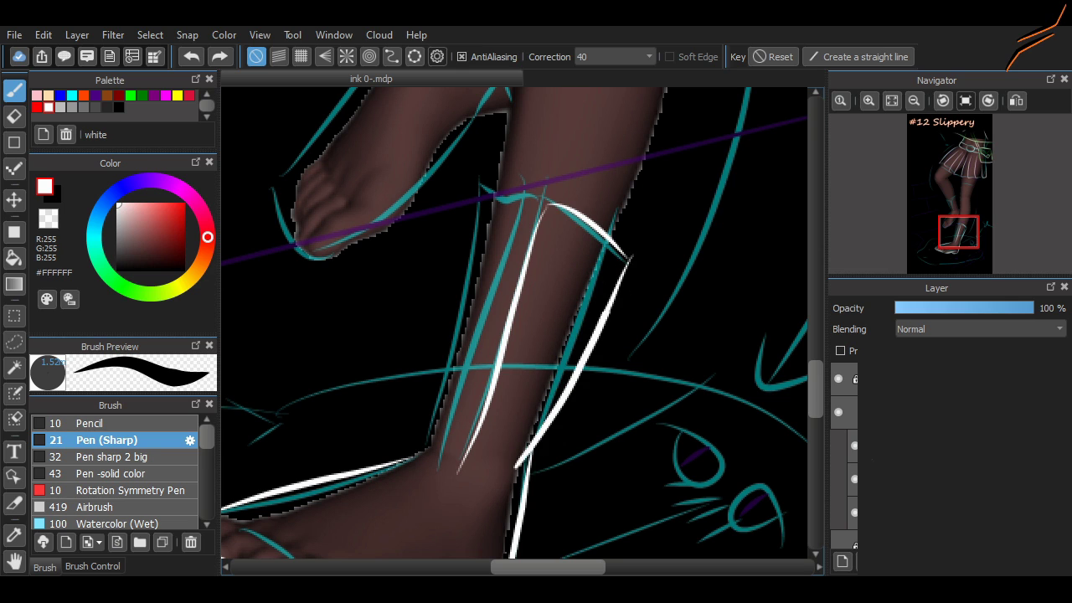
key(e)
key(b)
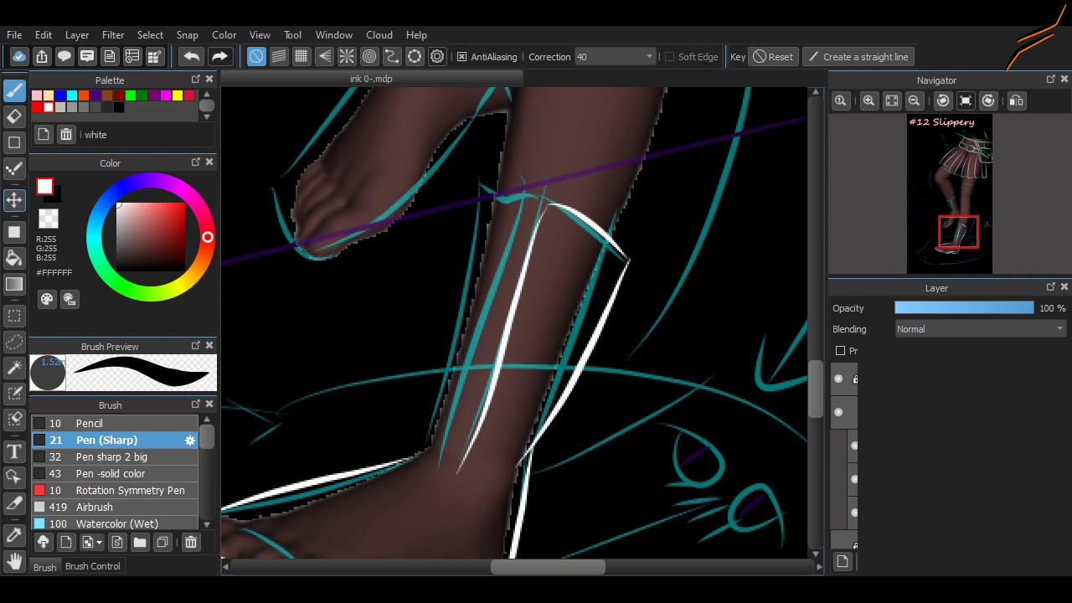
Ink the narrow front panel of the planted boot's shaft, from the ankle to its rounded top.
mouse_move(415, 456)
mouse_down()
mouse_move(534, 240)
mouse_move(495, 208)
mouse_move(436, 469)
mouse_up()
key(ctrl+z)
key(ctrl+z)
key(ctrl+y)
key(ctrl+z)
mouse_move(502, 196)
mouse_down()
mouse_move(433, 462)
mouse_move(461, 359)
mouse_move(445, 456)
mouse_move(450, 287)
mouse_move(501, 193)
mouse_up()
key(ctrl+z)
key(ctrl+z)
key(ctrl+z)
mouse_move(425, 456)
mouse_down()
mouse_move(496, 231)
mouse_move(481, 195)
mouse_move(412, 456)
mouse_up()
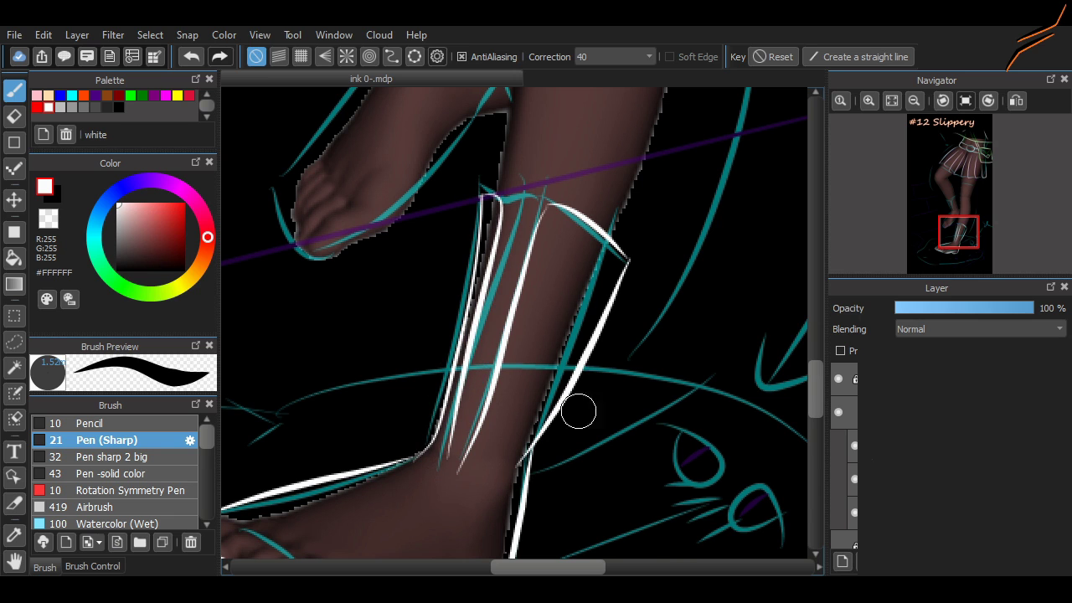
Ink a curved seam across the planted boot's ankle, below the shaft lines.
scroll(519, 502, left, 3)
scroll(636, 293, down, 5)
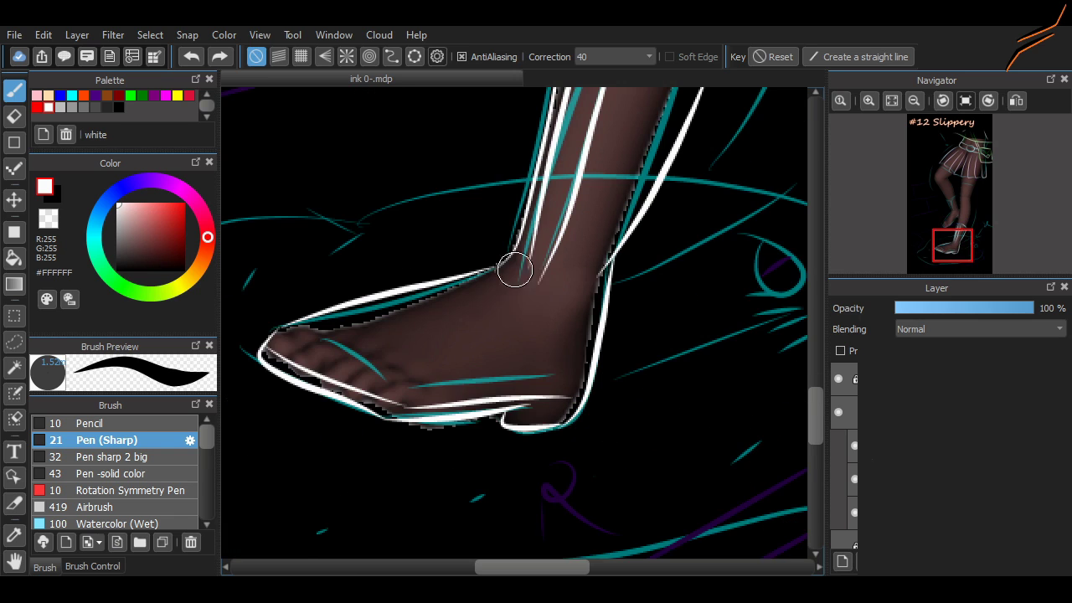
key(ctrl+z)
drag(394, 328, 522, 262)
key(ctrl+z)
mouse_move(569, 289)
mouse_down()
mouse_move(523, 266)
mouse_move(531, 282)
mouse_move(570, 289)
mouse_move(527, 252)
mouse_move(563, 285)
mouse_up()
key(ctrl+z)
key(ctrl+z)
key(ctrl+z)
key(ctrl+z)
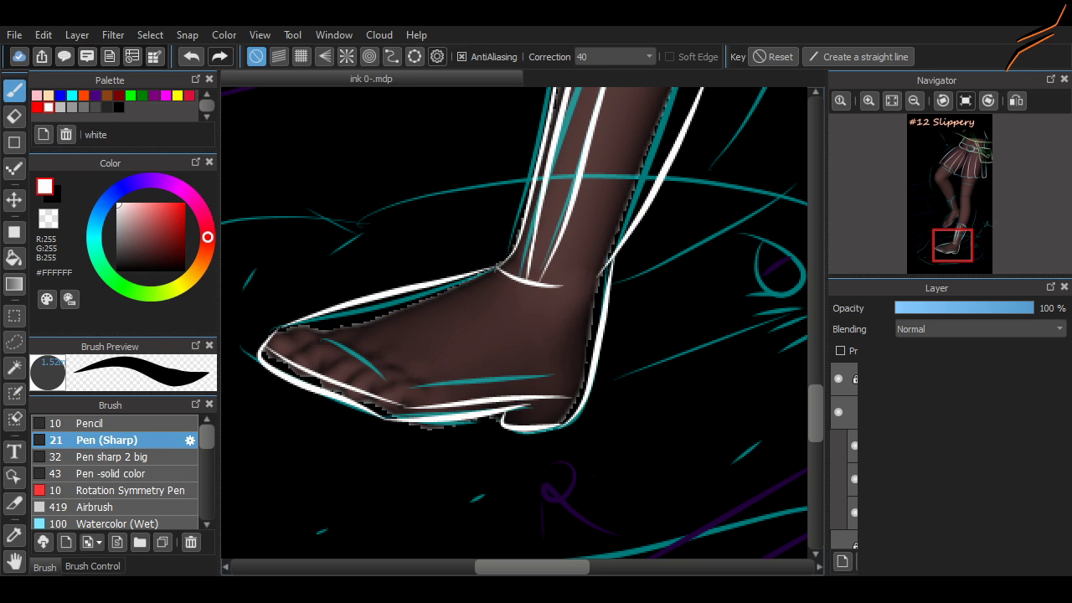
Lower the sketch's opacity to 34%.
scroll(514, 322, down, 3)
click(941, 308)
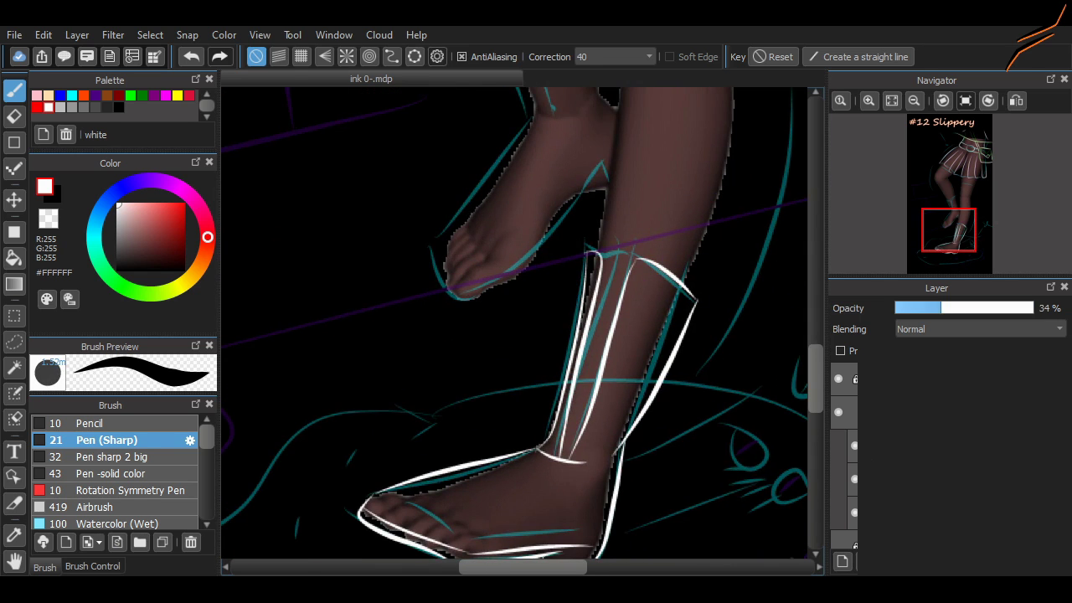
key(ctrl+z)
scroll(519, 323, down, 3)
scroll(519, 322, up, 3)
scroll(494, 385, down, 2)
scroll(474, 443, up, 2)
Ink both sides of the standing leg's outline between the boot top and the skirt hem.
drag(554, 445, 603, 179)
key(ctrl+z)
key(ctrl+y)
key(ctrl+z)
key(ctrl+y)
scroll(689, 294, up, 3)
drag(679, 161, 591, 376)
drag(519, 151, 496, 366)
scroll(653, 302, down, 3)
drag(491, 187, 477, 432)
key(ctrl+z)
drag(495, 199, 492, 427)
scroll(423, 400, left, 3)
key(ctrl+z)
Try to ink the outline of the raised foot's shoe.
mouse_move(488, 464)
mouse_down()
mouse_move(583, 351)
mouse_move(583, 366)
mouse_up()
key(ctrl+z)
key(ctrl+z)
drag(434, 401, 531, 277)
key(ctrl+z)
drag(434, 401, 532, 281)
key(ctrl+z)
Ink the waist's side edge above the belt, plus a slanted line and small ring beside the hip.
scroll(799, 406, down, 3)
scroll(795, 334, up, 10)
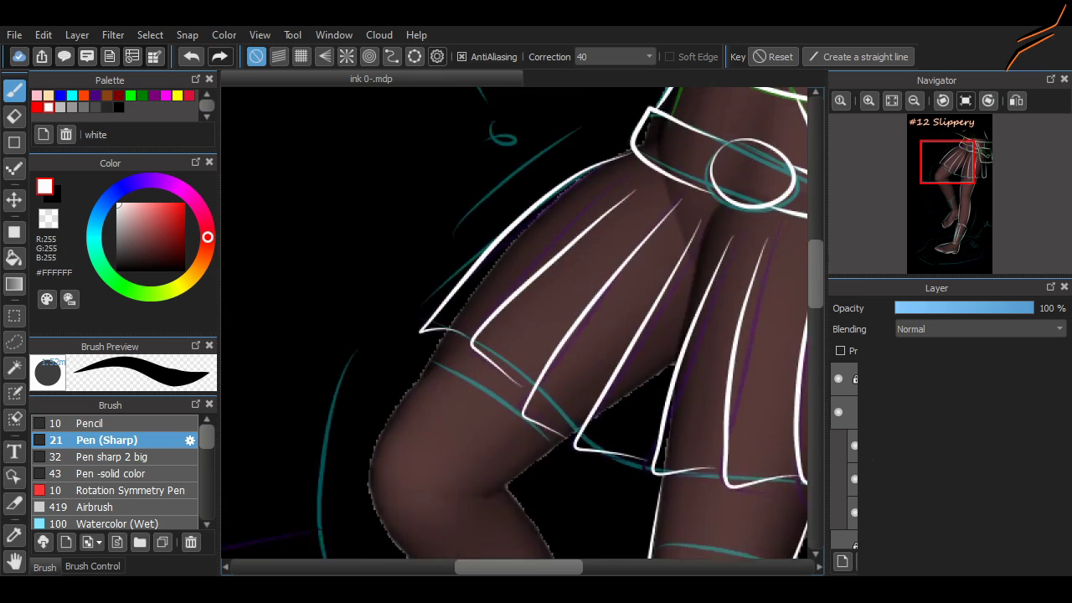
key(ctrl+z)
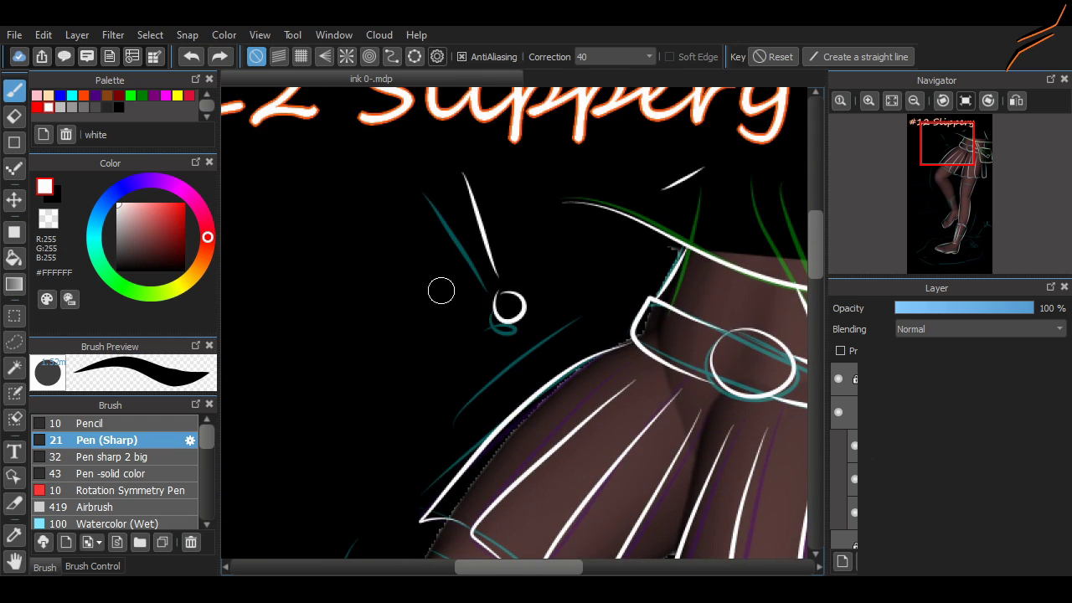
Try to ink another slanted stroke beside the hanging ring at the hip.
key(ctrl+z)
drag(433, 284, 361, 199)
key(ctrl+z)
Ink the slanted cuff and the inner lacing edge of the raised leg's boot in white.
scroll(697, 295, down, 5)
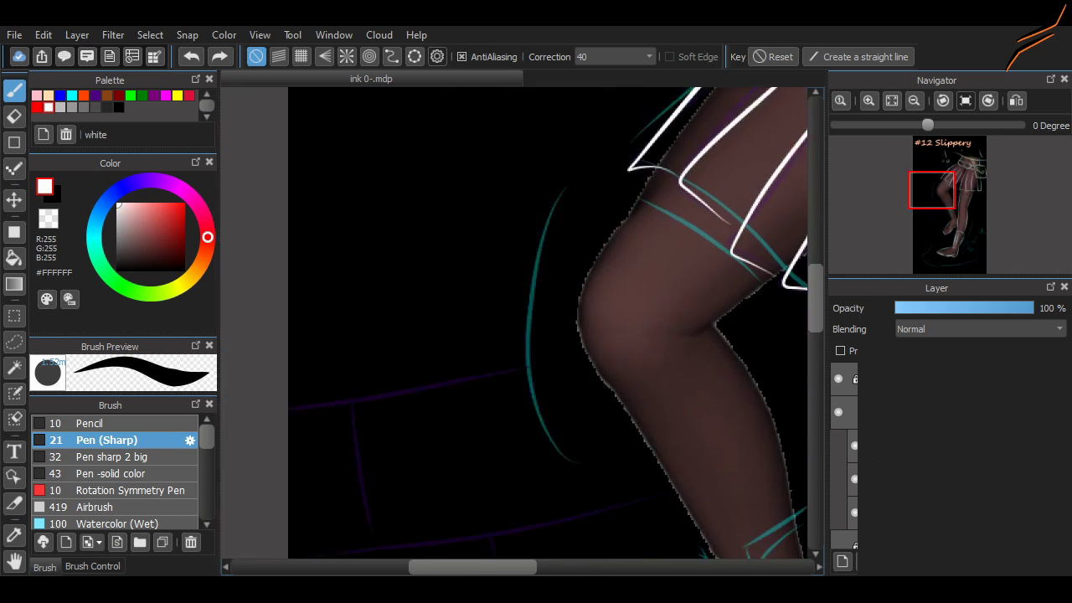
scroll(519, 331, up, 2)
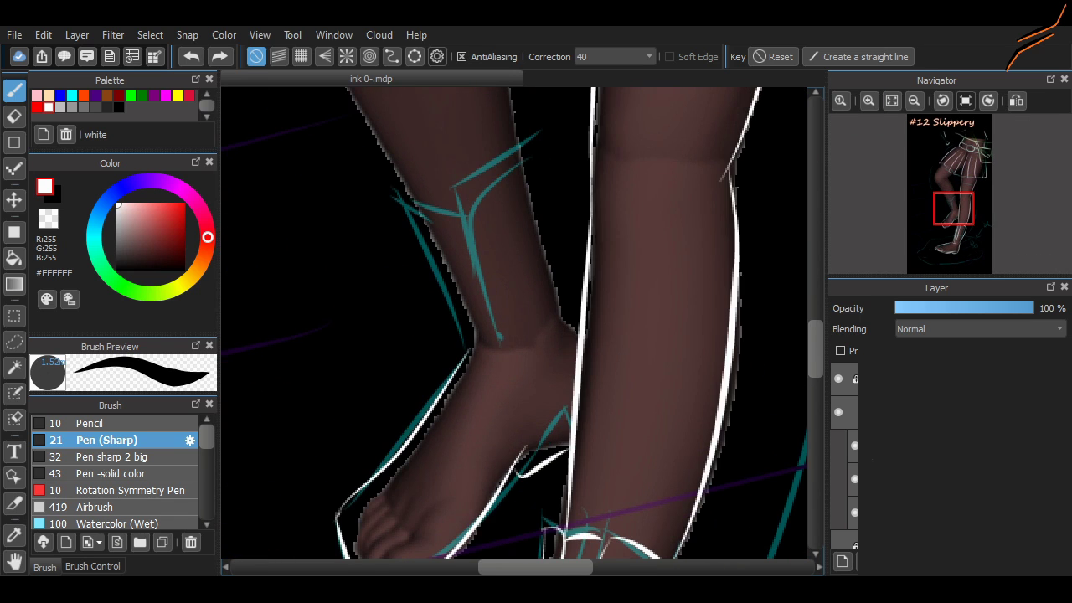
drag(458, 195, 501, 375)
key(ctrl+z)
key(ctrl+y)
mouse_move(458, 198)
mouse_down()
mouse_move(526, 151)
mouse_move(529, 126)
mouse_move(578, 333)
mouse_up()
key(ctrl+z)
key(ctrl+z)
Ink the back edge and the front edges of the raised leg's boot shaft.
drag(531, 143, 577, 334)
mouse_move(469, 368)
mouse_down()
mouse_move(424, 180)
mouse_move(470, 352)
mouse_up()
key(ctrl+z)
key(ctrl+z)
mouse_move(401, 173)
mouse_down()
mouse_move(486, 378)
mouse_move(481, 347)
mouse_up()
scroll(550, 306, down, 3)
scroll(397, 212, up, 3)
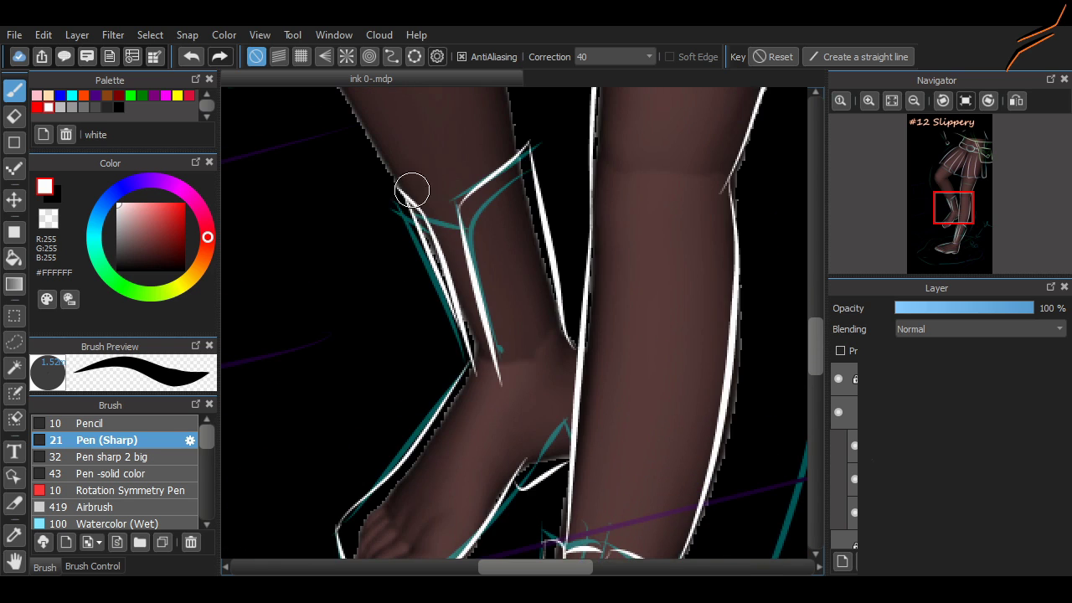
Ink the underside of the raised thigh and the back of the calf down to the boot cuff.
scroll(427, 244, up, 5)
key(ctrl+z)
drag(430, 96, 512, 155)
key(ctrl+z)
mouse_move(437, 92)
mouse_down()
mouse_move(501, 138)
mouse_move(385, 204)
mouse_move(510, 427)
mouse_up()
key(ctrl+z)
drag(412, 199, 516, 455)
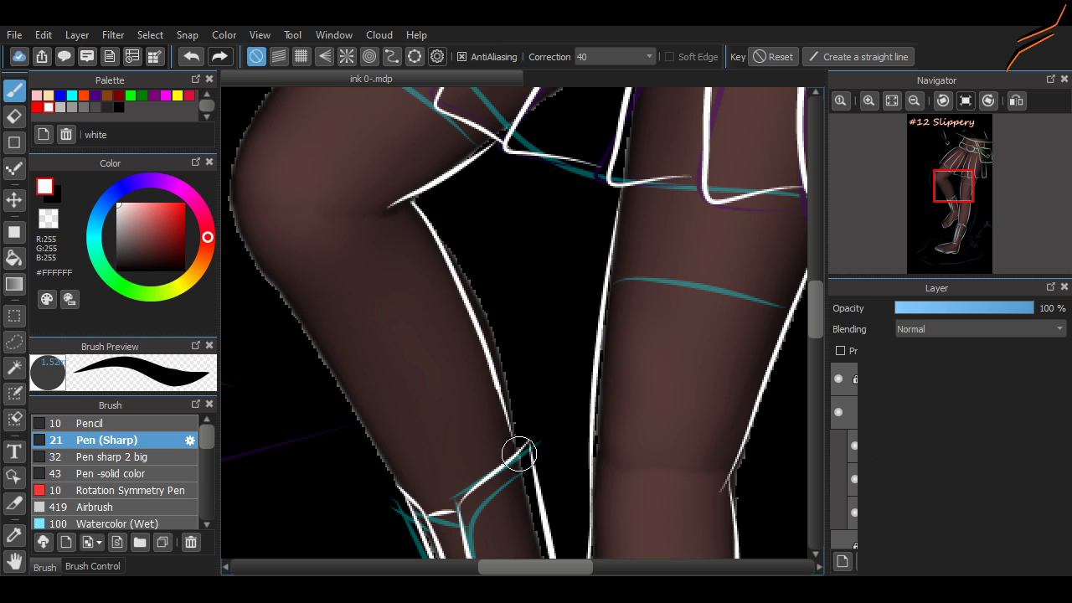
Ink the front contour of the raised leg from the boot cuff over the knee to the skirt hem.
scroll(529, 558, left, 3)
mouse_move(502, 515)
mouse_down()
mouse_move(374, 320)
mouse_move(339, 134)
mouse_up()
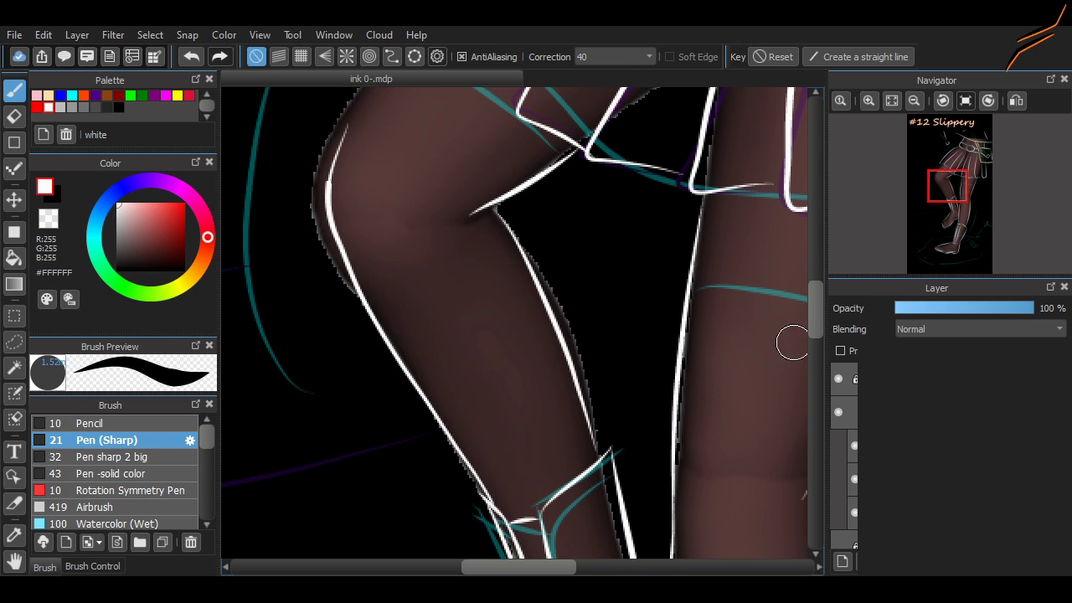
scroll(357, 221, up, 3)
mouse_move(357, 221)
mouse_down()
mouse_move(399, 132)
mouse_move(350, 237)
mouse_move(415, 106)
mouse_move(355, 226)
mouse_move(363, 196)
mouse_up()
key(ctrl+z)
key(ctrl+z)
scroll(437, 264, down, 3)
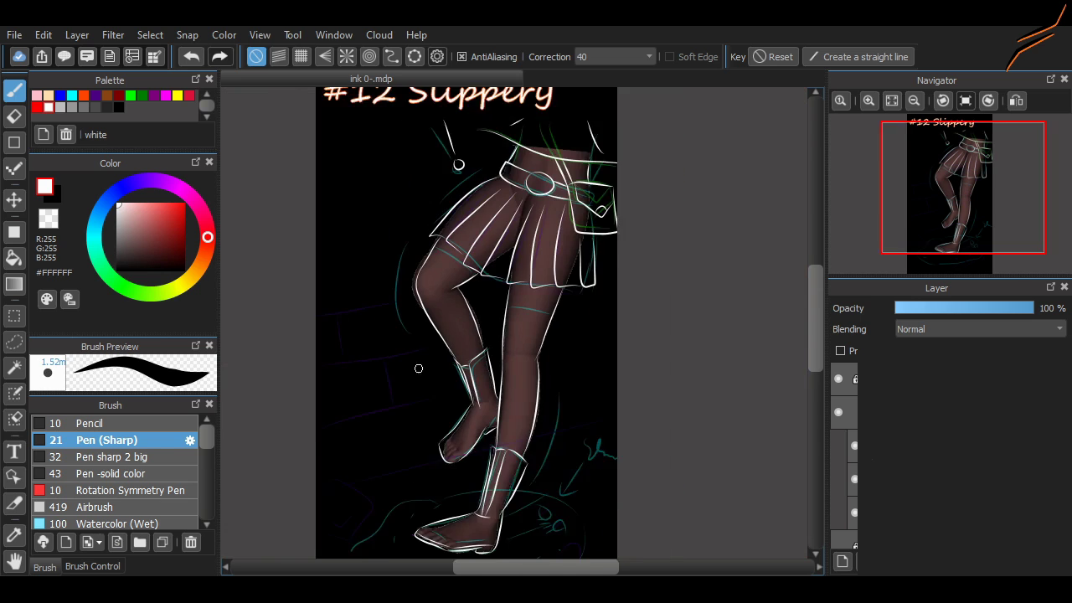
Ink short motion lines behind the standing heel and on both sides of the raised leg near the knee.
scroll(600, 371, down, 5)
scroll(509, 396, up, 3)
drag(453, 343, 529, 289)
key(ctrl+z)
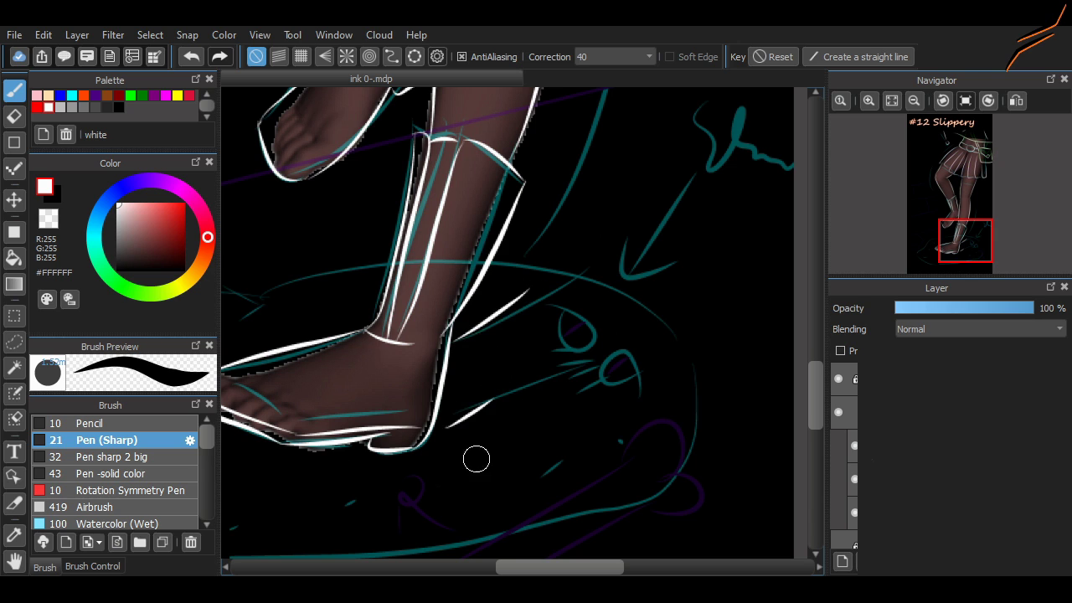
scroll(548, 311, up, 10)
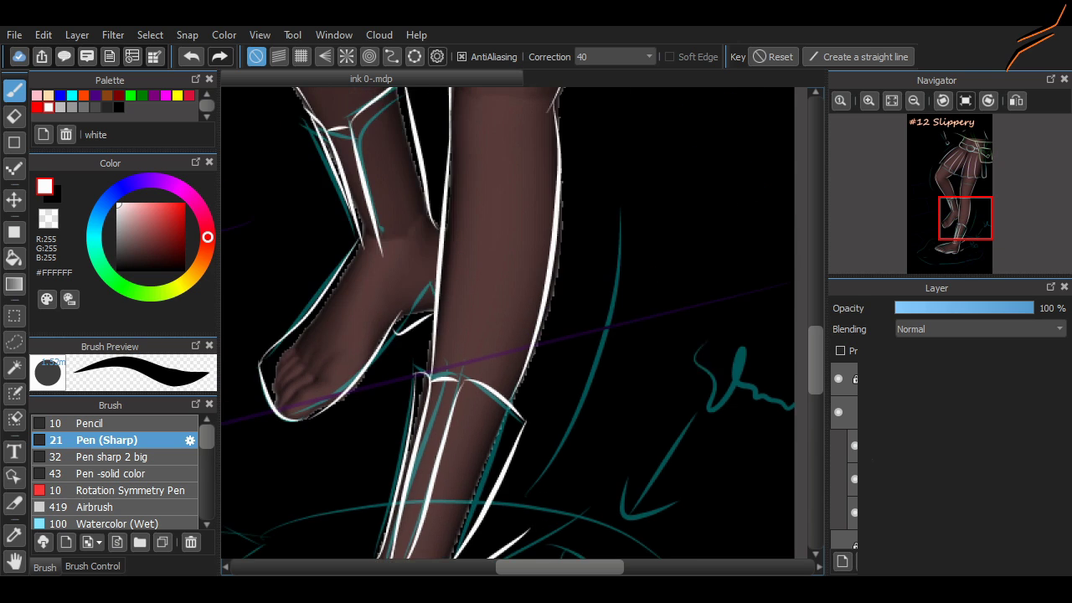
scroll(478, 347, up, 6)
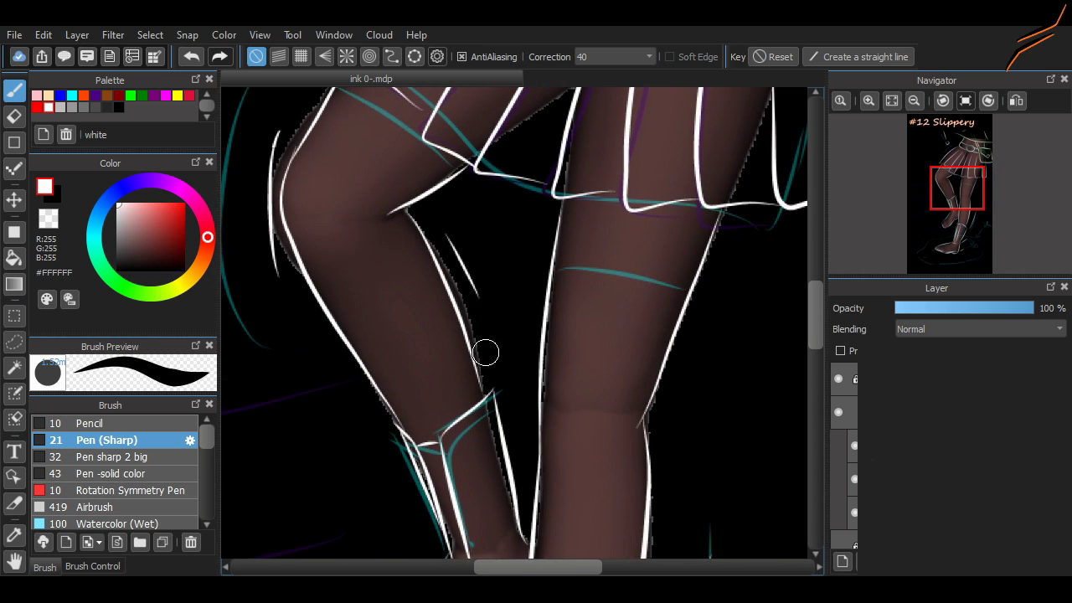
Ink the angular stone block at the canvas edge in front of the standing foot.
scroll(419, 232, down, 15)
scroll(251, 366, right, 3)
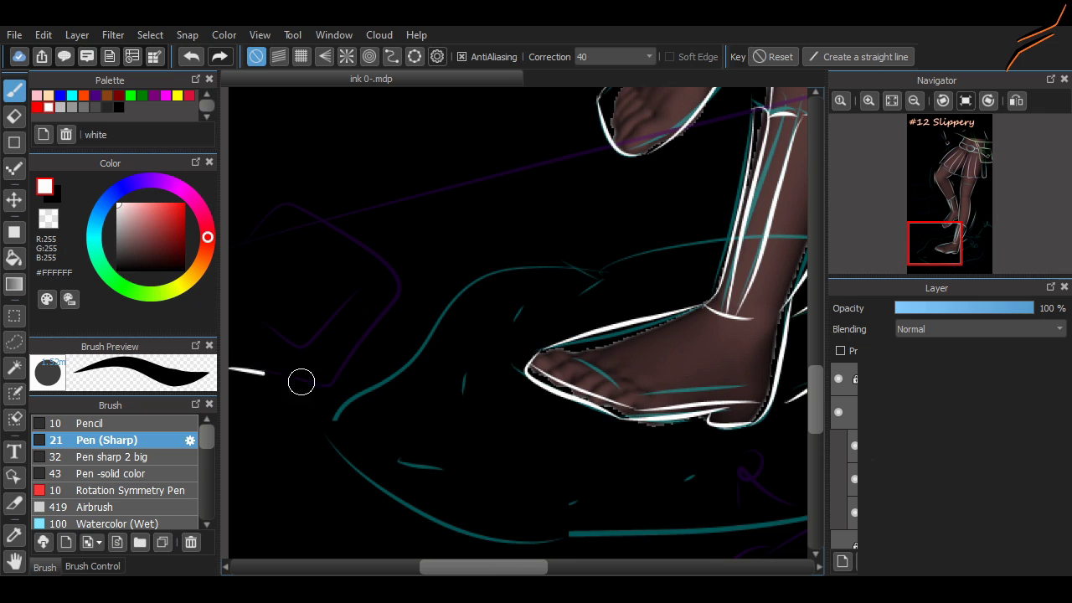
drag(325, 376, 232, 242)
drag(251, 310, 330, 343)
key(ctrl+z)
drag(230, 368, 323, 382)
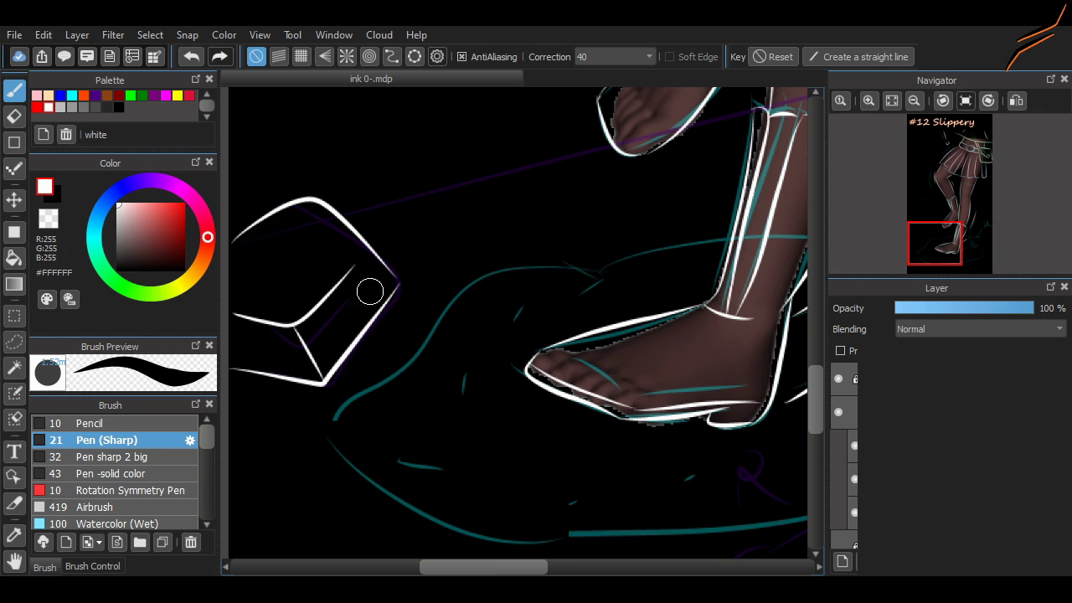
key(ctrl+z)
drag(304, 201, 298, 233)
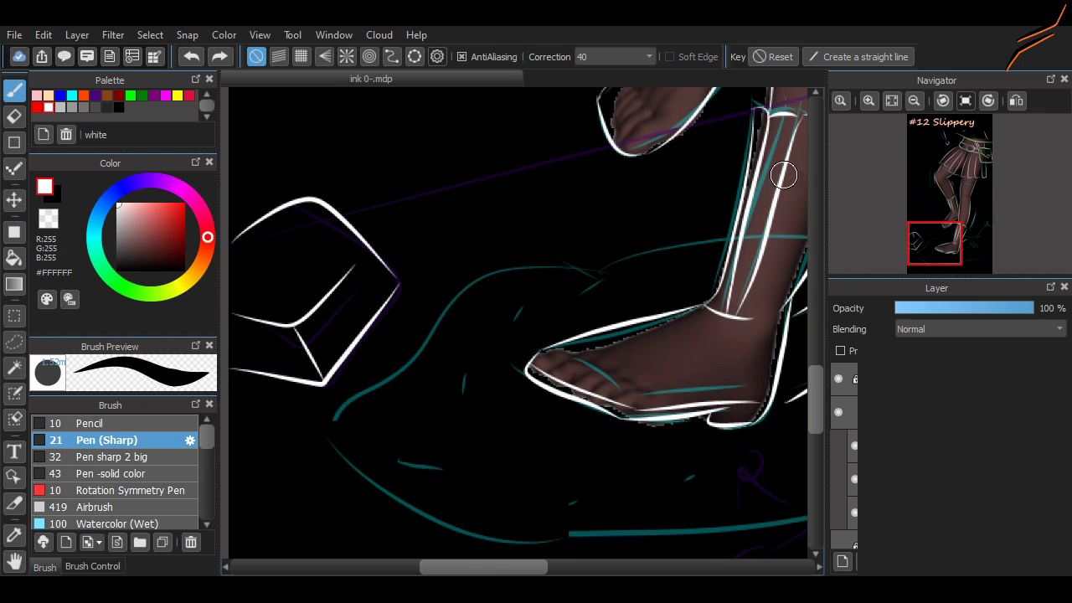
Ink the two long shaft lines of the bone on the ground below the standing foot.
scroll(712, 279, down, 5)
scroll(429, 381, right, 4)
mouse_move(428, 381)
mouse_down()
mouse_move(577, 321)
mouse_move(629, 272)
mouse_up()
key(ctrl+z)
drag(450, 446, 695, 299)
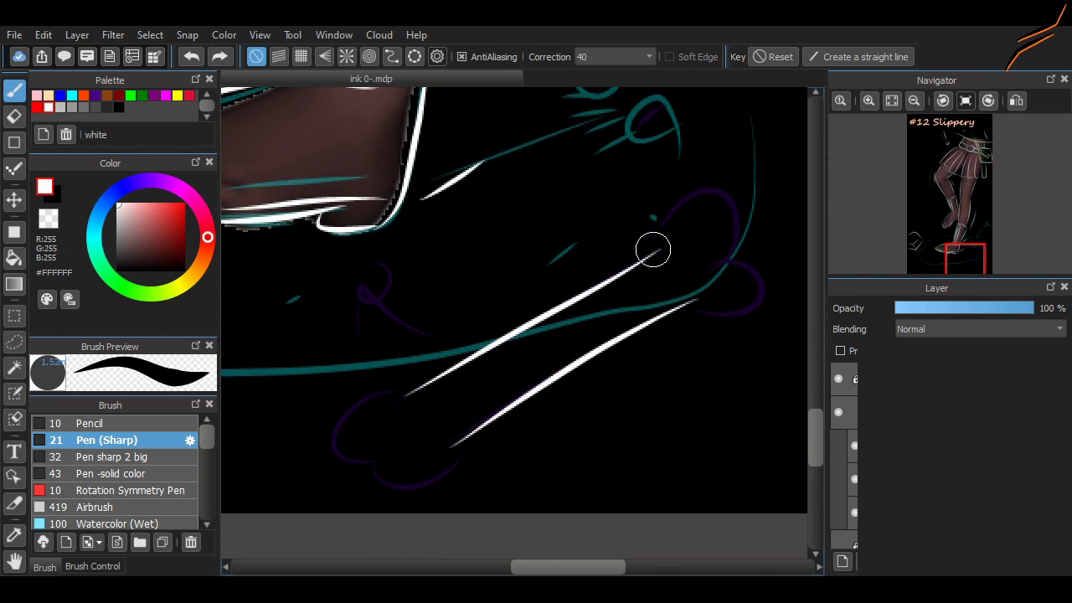
Ink the rounded knobs at both ends of the bone.
drag(658, 249, 747, 316)
drag(458, 445, 371, 459)
key(ctrl+z)
key(ctrl+z)
mouse_move(406, 392)
mouse_down()
mouse_move(351, 456)
mouse_move(348, 400)
mouse_up()
key(ctrl+z)
key(ctrl+z)
drag(373, 455, 405, 390)
key(ctrl+z)
key(ctrl+z)
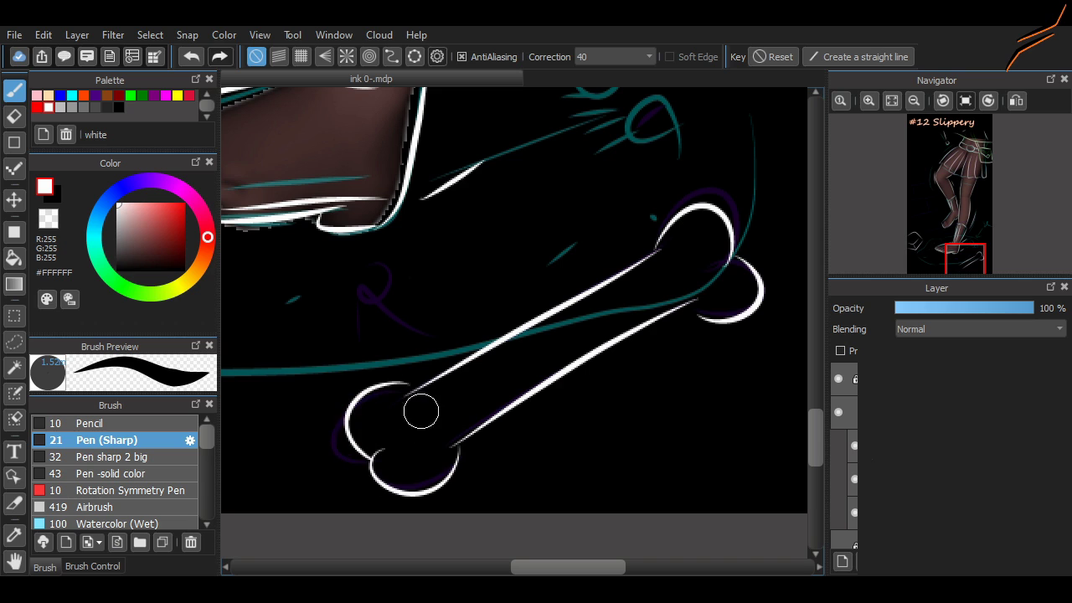
Ink the background brick lines and a straight slanted floor line running behind the feet.
scroll(508, 393, down, 3)
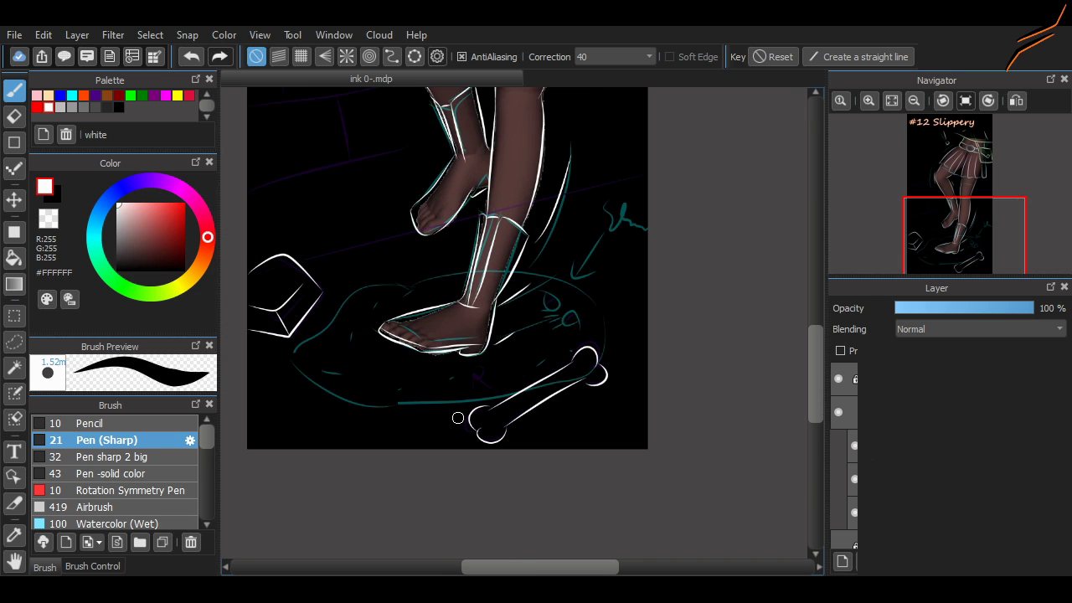
scroll(457, 417, down, 3)
scroll(405, 365, up, 4)
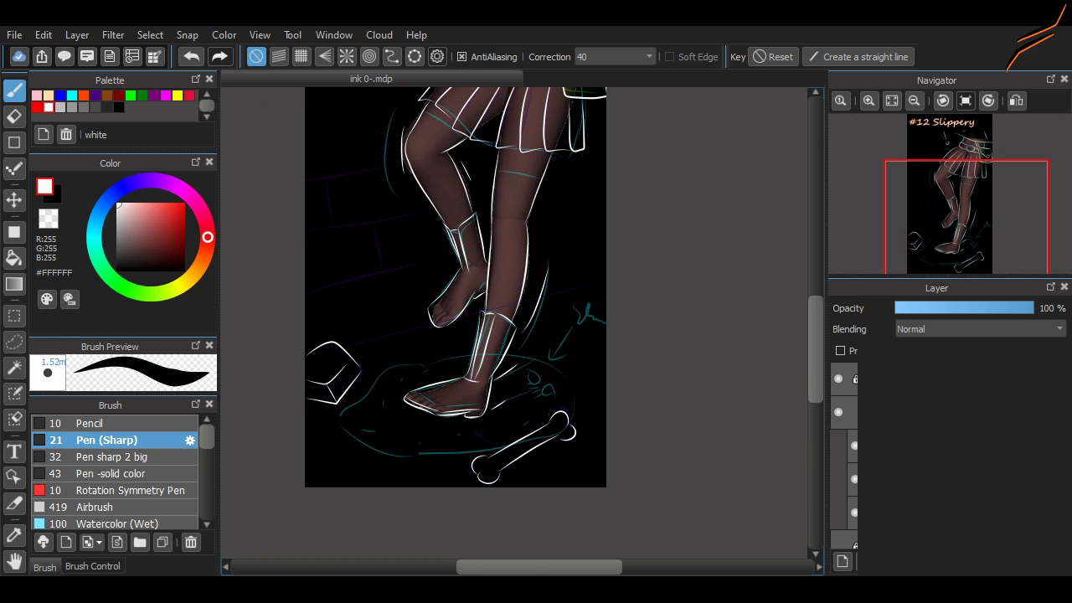
scroll(387, 317, up, 1)
shift+click(256, 362)
key(ctrl+z)
shift+click(270, 374)
scroll(770, 329, up, 5)
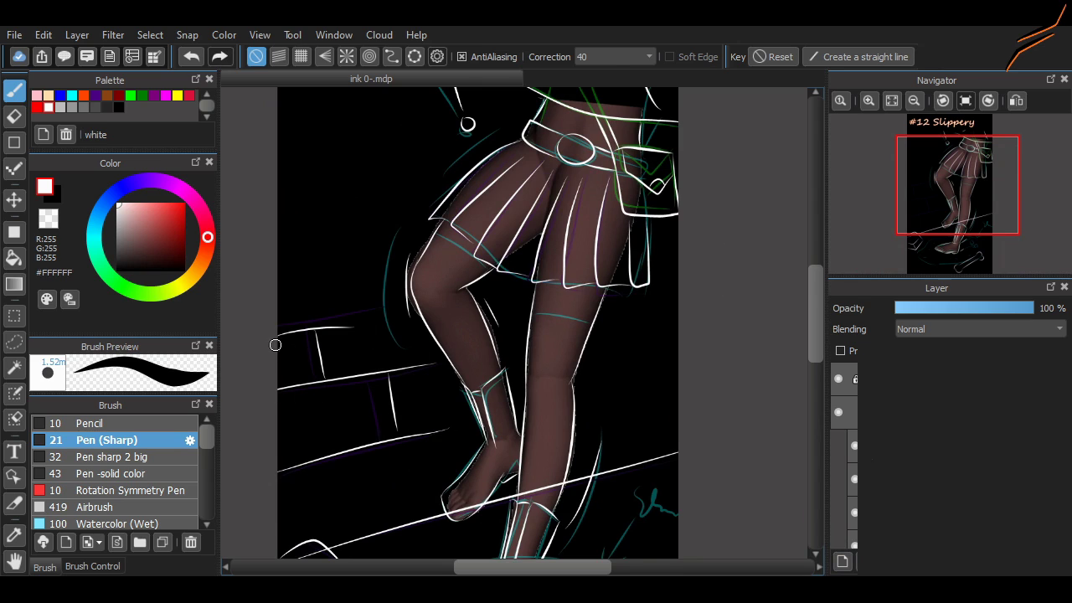
scroll(590, 337, up, 3)
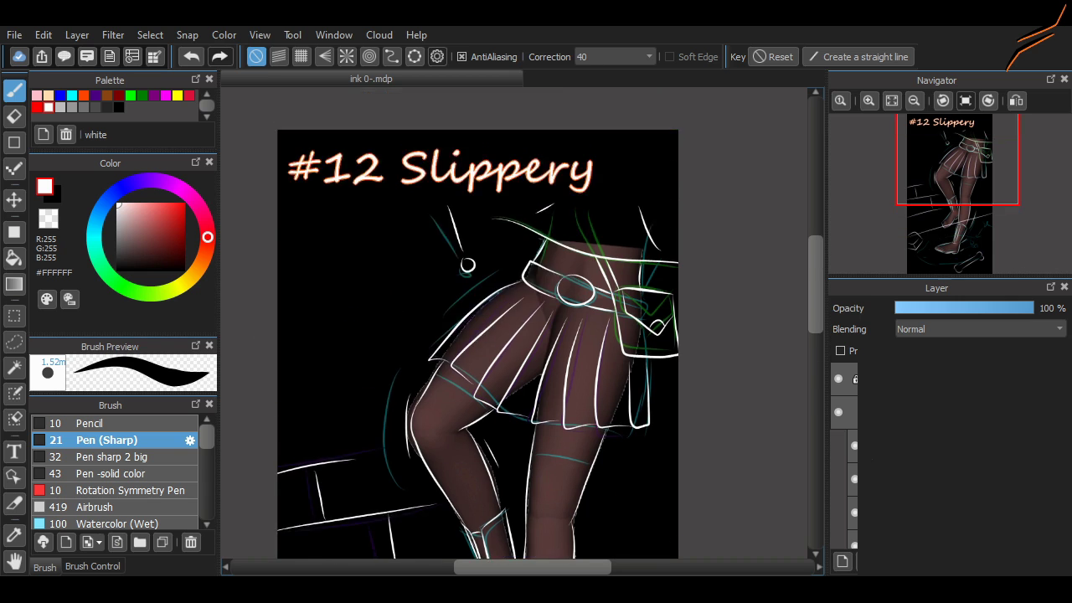
Erase the floor line where it crosses the raised foot, the standing leg and the stone block.
scroll(590, 337, down, 10)
scroll(786, 339, up, 4)
click(109, 473)
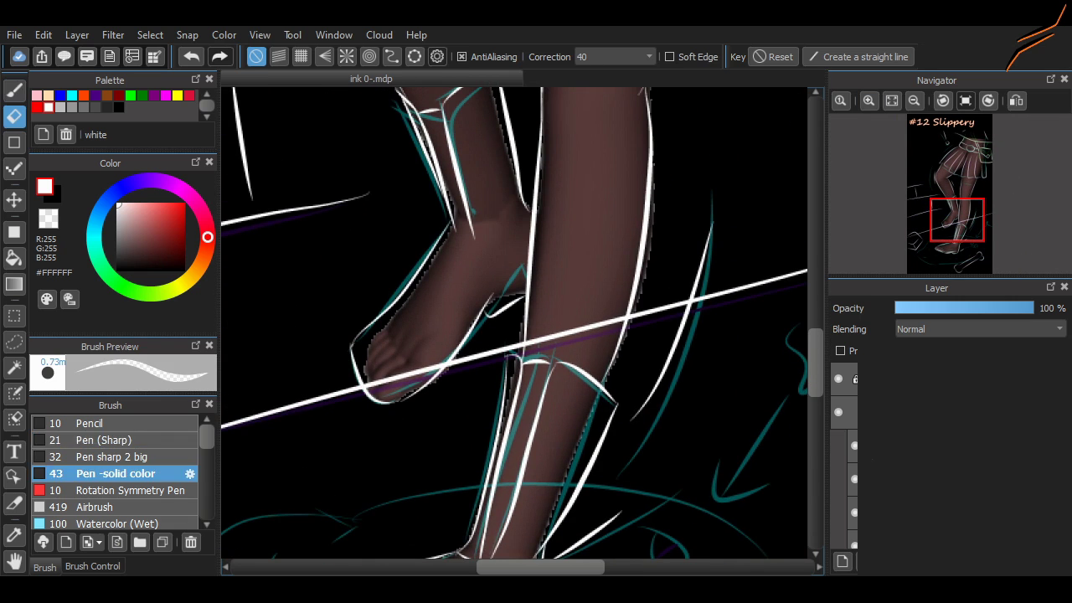
key(e)
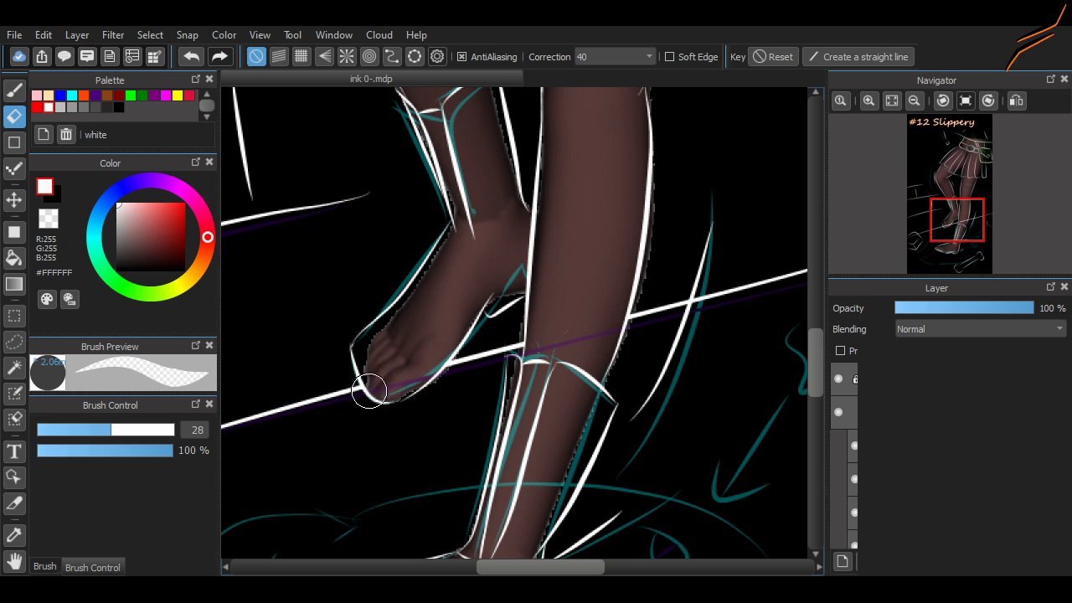
scroll(363, 387, down, 3)
scroll(363, 387, left, 4)
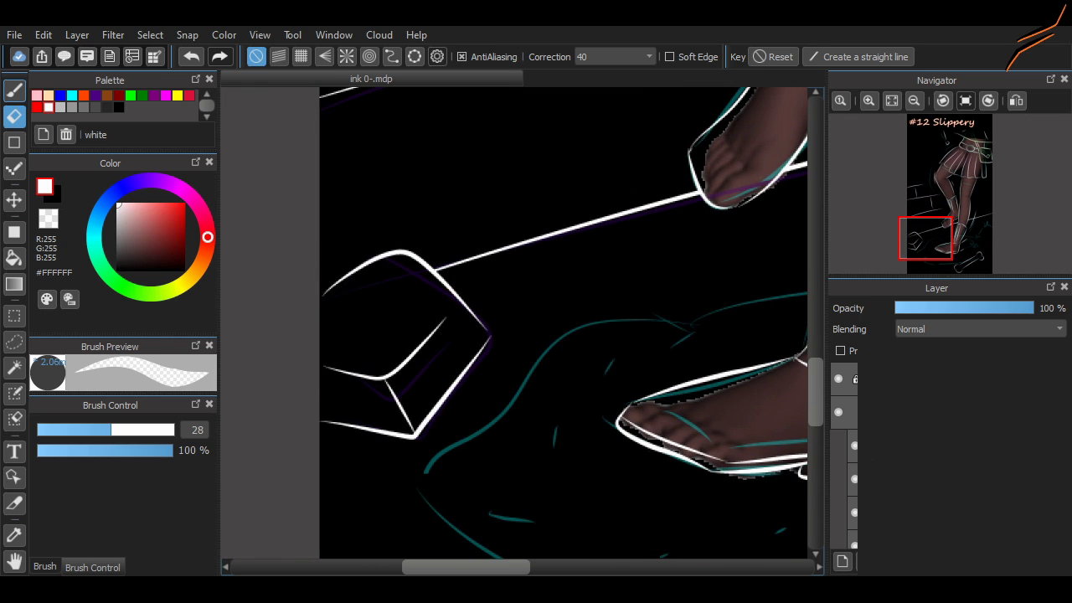
Ink zigzag lacing down the front of the standing leg's boot with Pen (Sharp) and erase the overshooting ends.
key(b)
click(109, 457)
click(106, 439)
scroll(519, 323, right, 5)
scroll(519, 322, up, 1)
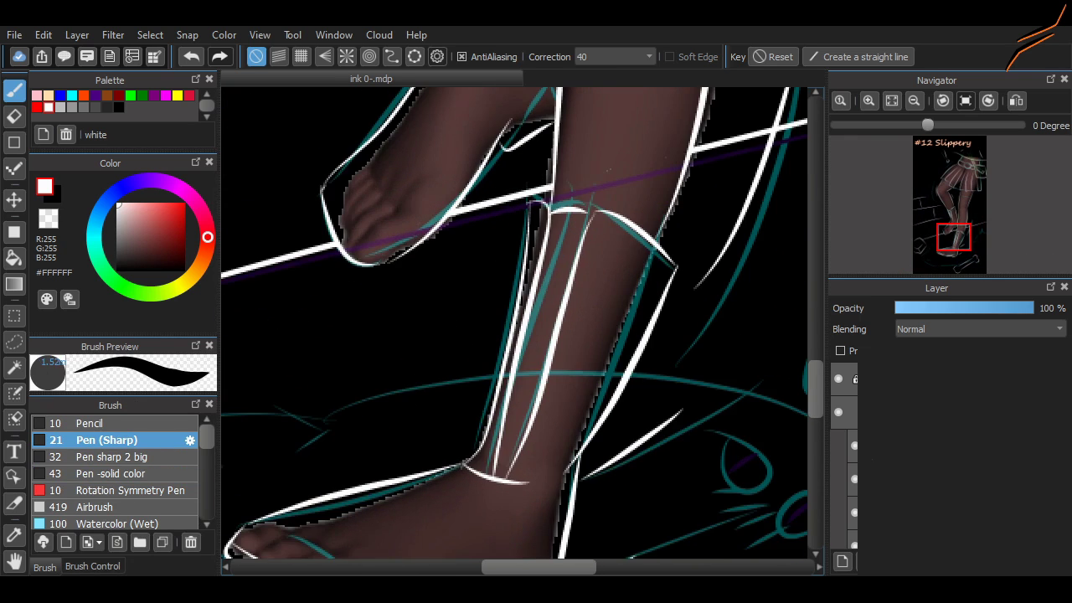
scroll(507, 531, up, 2)
mouse_move(507, 531)
mouse_down()
mouse_move(469, 503)
mouse_move(541, 260)
mouse_move(624, 225)
mouse_up()
key(ctrl+z)
drag(544, 228, 610, 159)
mouse_move(610, 197)
mouse_down()
mouse_move(586, 99)
mouse_move(532, 161)
mouse_up()
key(ctrl+z)
key(e)
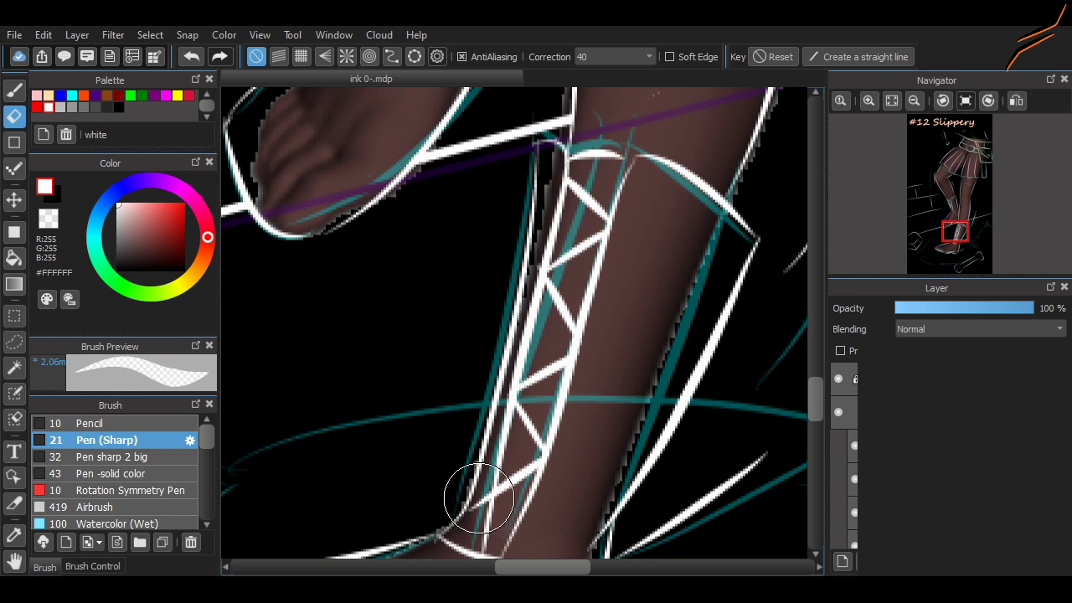
key(b)
Ink zigzag lacing and a short ankle line on the raised leg's boot.
scroll(490, 315, up, 5)
scroll(491, 315, down, 2)
scroll(418, 251, up, 5)
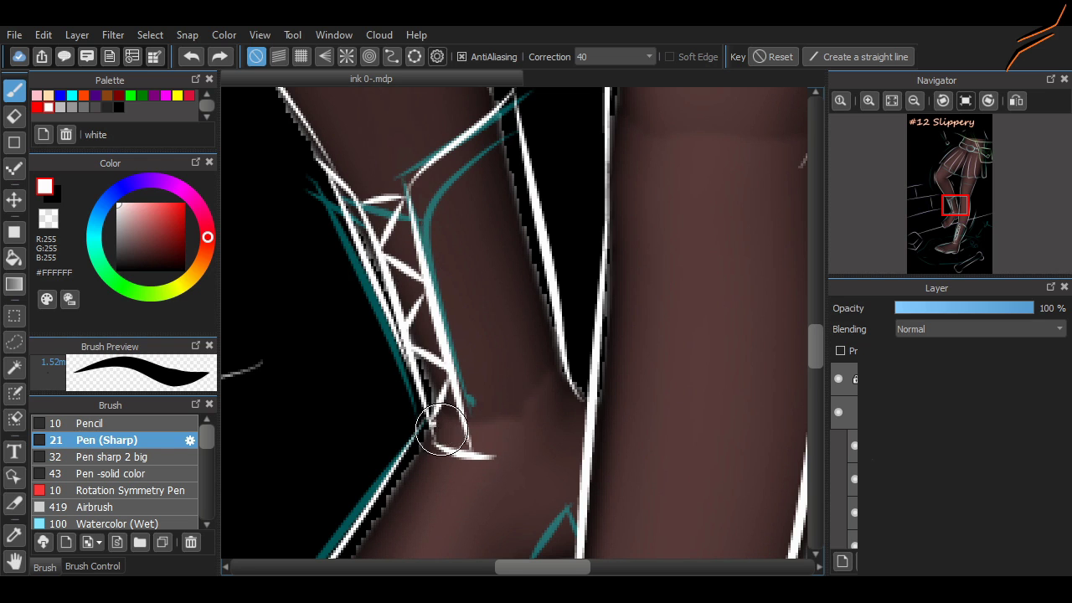
Ink the inner sole edge of the raised foot's shoe from the heel around to the toe.
scroll(792, 381, down, 5)
scroll(514, 323, up, 3)
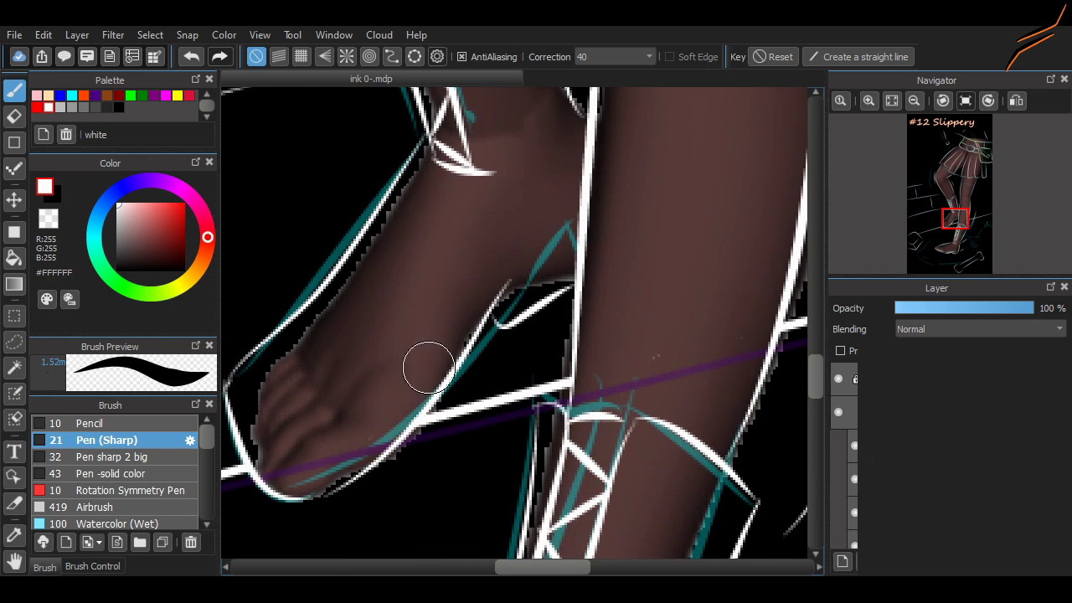
mouse_move(581, 232)
mouse_down()
mouse_move(282, 478)
mouse_move(227, 375)
mouse_move(237, 387)
mouse_up()
key(ctrl+z)
drag(308, 497, 249, 382)
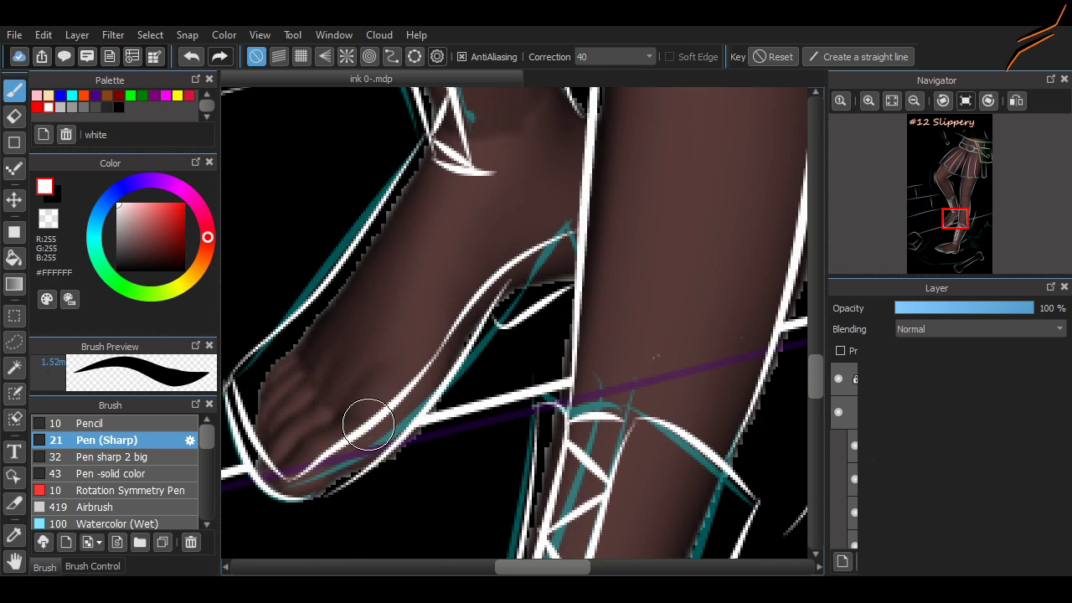
Check the white line art with the sketch layers hidden, and show the sketch again.
scroll(368, 424, down, 5)
scroll(368, 424, up, 2)
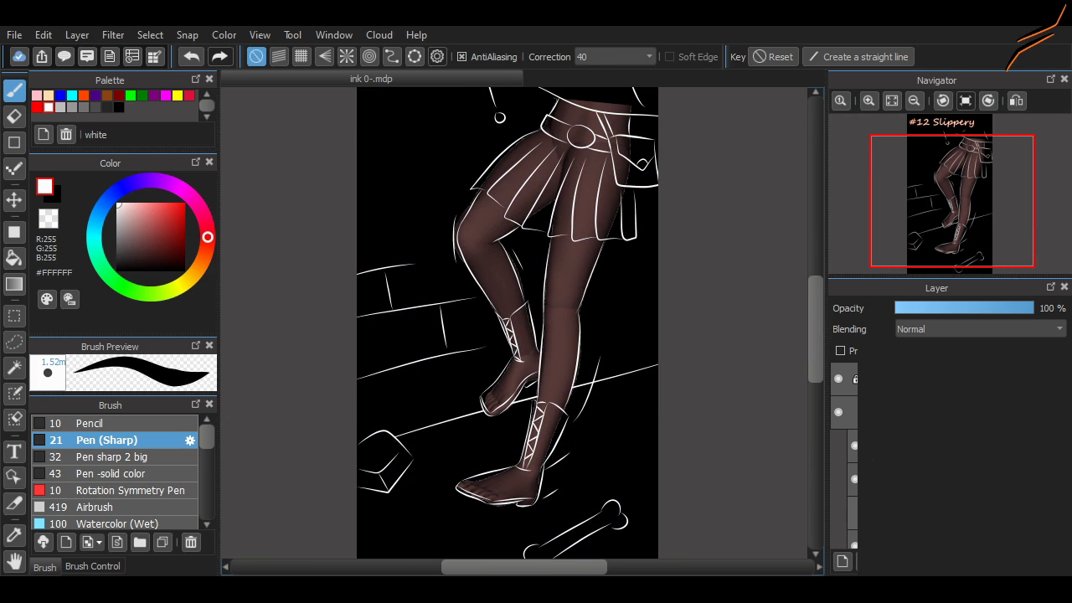
click(854, 512)
click(854, 446)
click(854, 445)
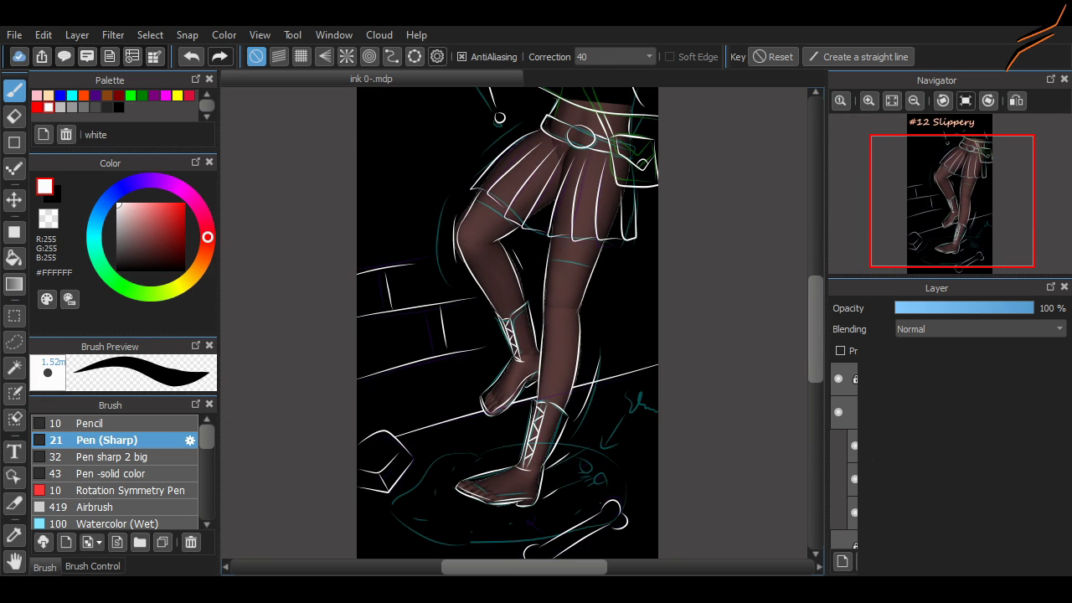
Switch the color to red (#FF0000) and ink the wavy outline of the puddle around the standing foot.
scroll(382, 390, up, 2)
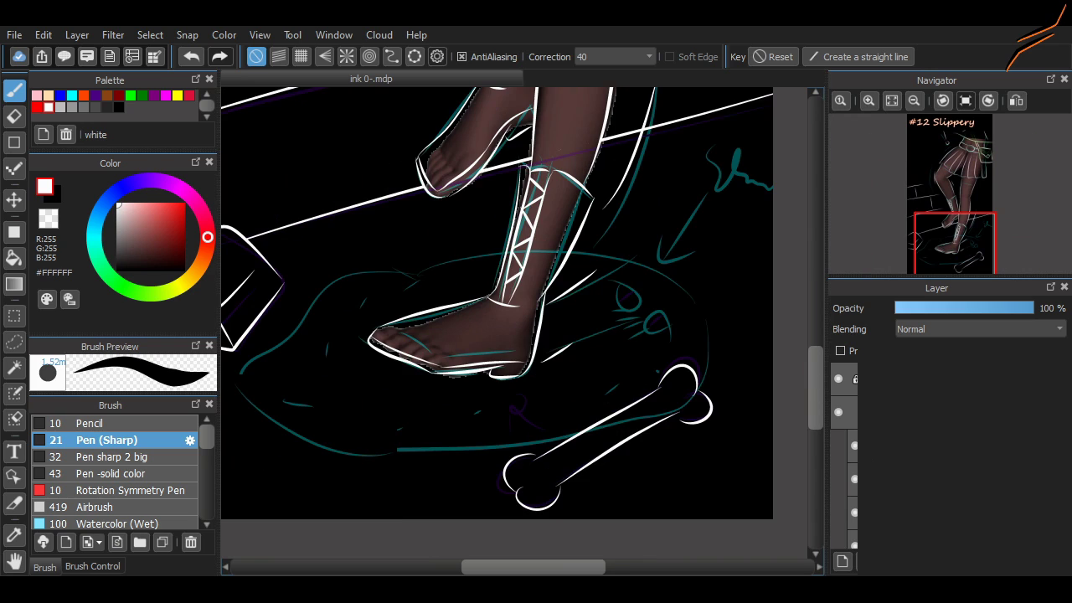
mouse_move(411, 275)
mouse_down()
mouse_move(284, 441)
mouse_move(286, 426)
mouse_move(705, 329)
mouse_up()
key(ctrl+z)
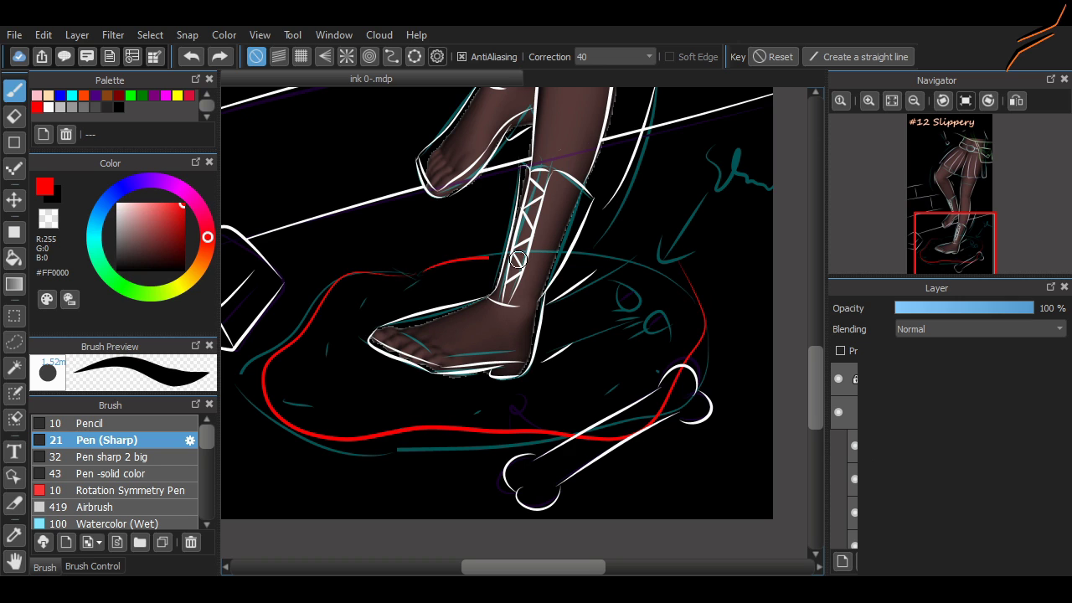
scroll(670, 264, up, 1)
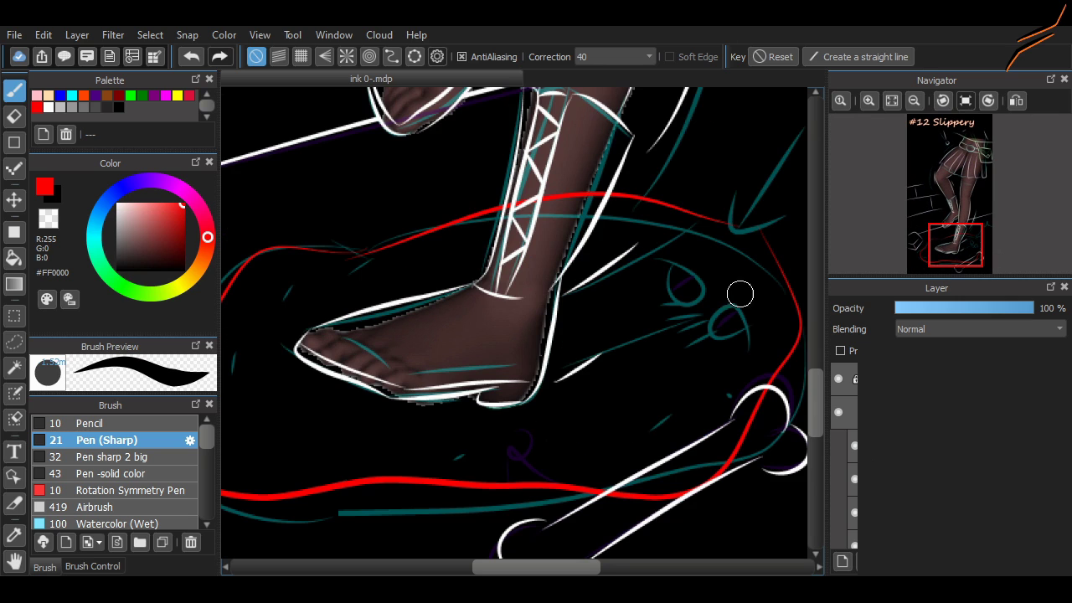
scroll(630, 544, right, 3)
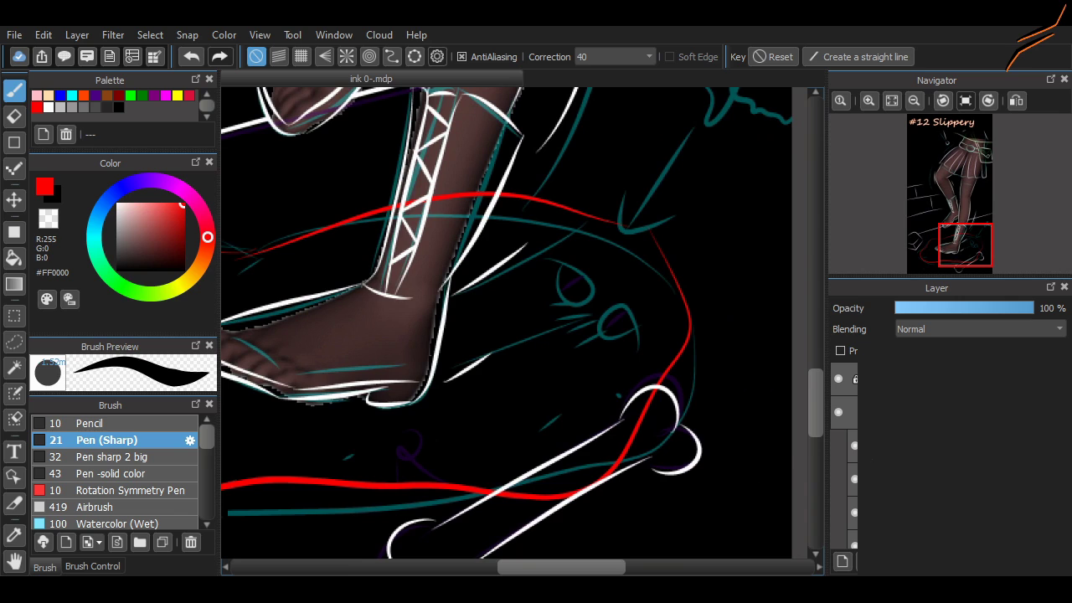
Ink short curved red ripples around the heel, sole and toe of the standing foot.
scroll(703, 524, left, 3)
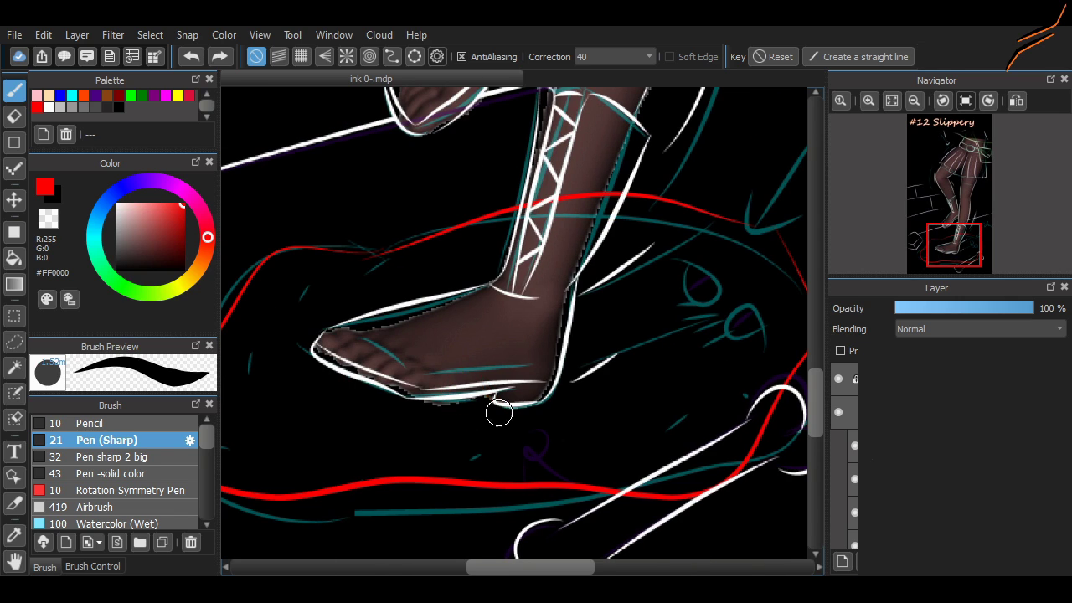
key(ctrl+z)
drag(463, 377, 551, 404)
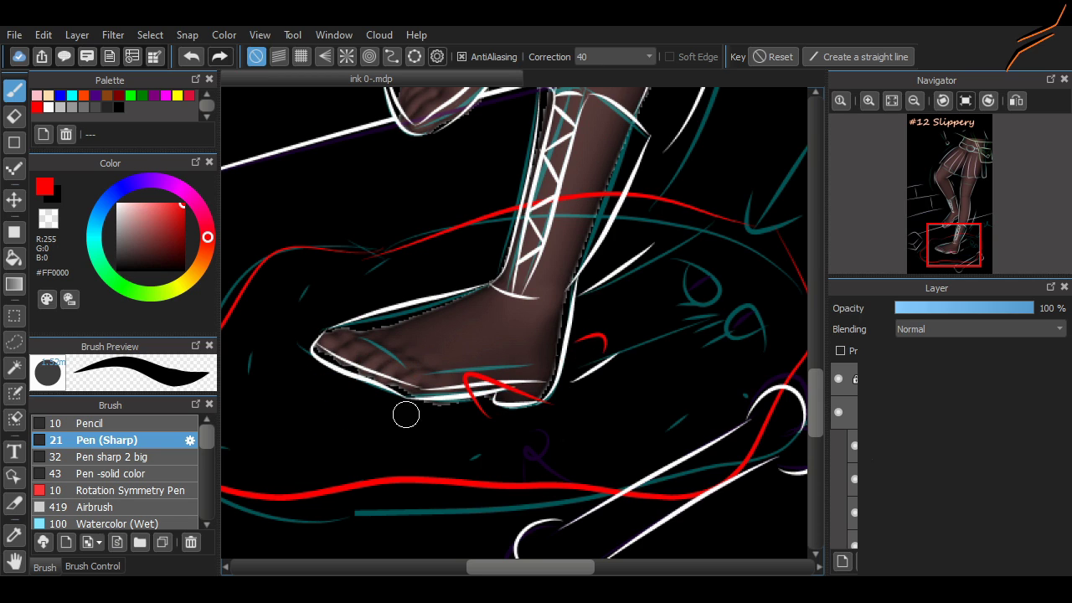
drag(305, 386, 292, 338)
Ink two round red eyes with short slanted blush marks beneath them in the puddle behind the heel.
scroll(437, 454, right, 5)
scroll(479, 285, up, 2)
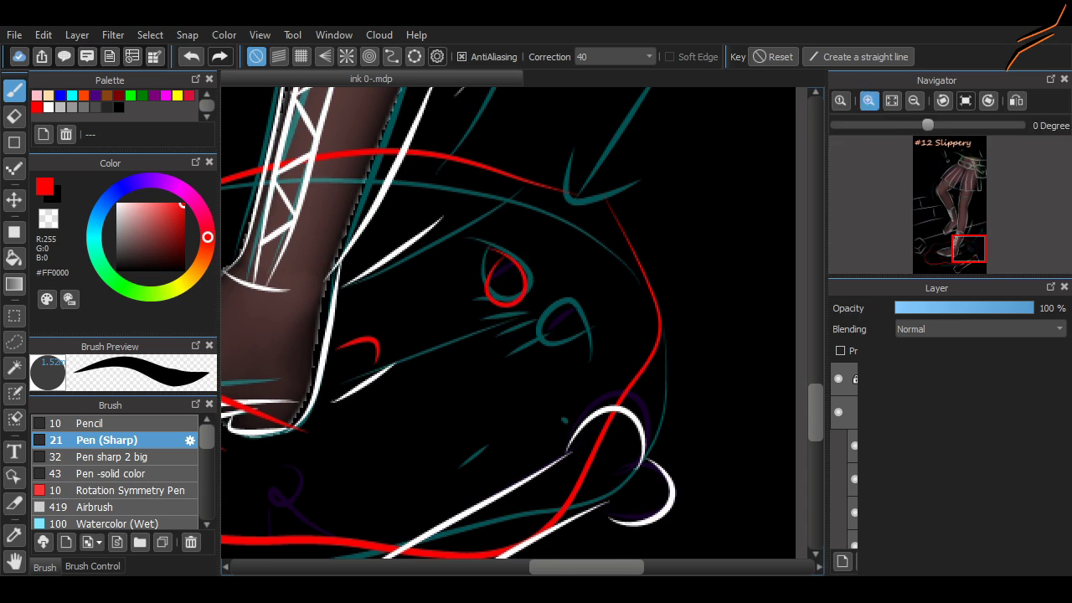
scroll(479, 284, up, 2)
drag(511, 216, 494, 285)
drag(623, 330, 586, 360)
drag(487, 311, 458, 319)
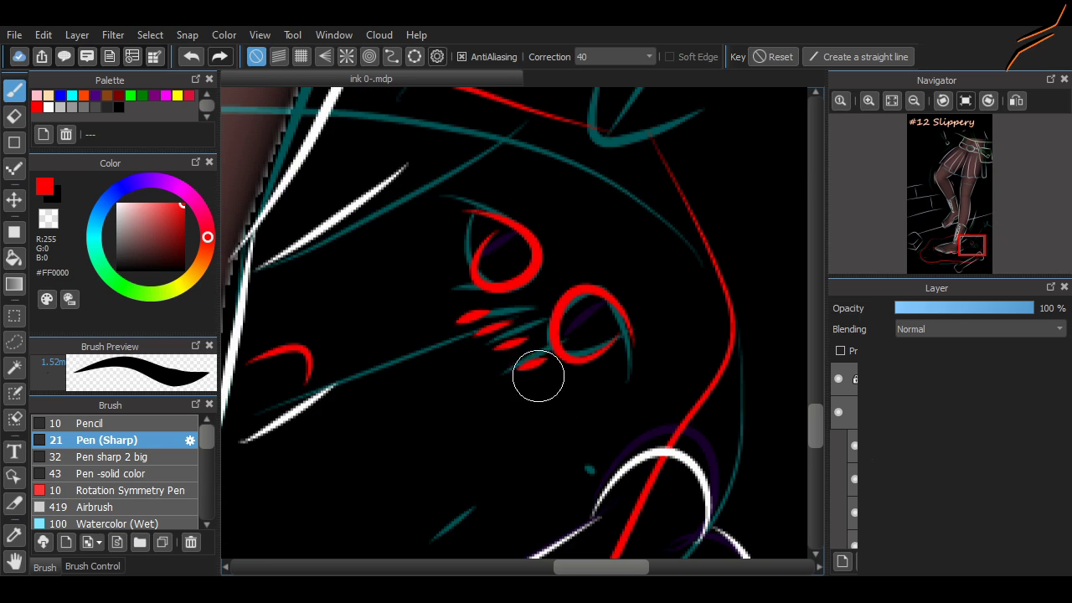
Ink red pupils in the slime's eyes, a curved ripple below the toes and small dashes scattered across the puddle.
key(ctrl+y)
key(ctrl+y)
key(ctrl+y)
key(ctrl+y)
scroll(587, 550, down, 2)
scroll(417, 253, up, 1)
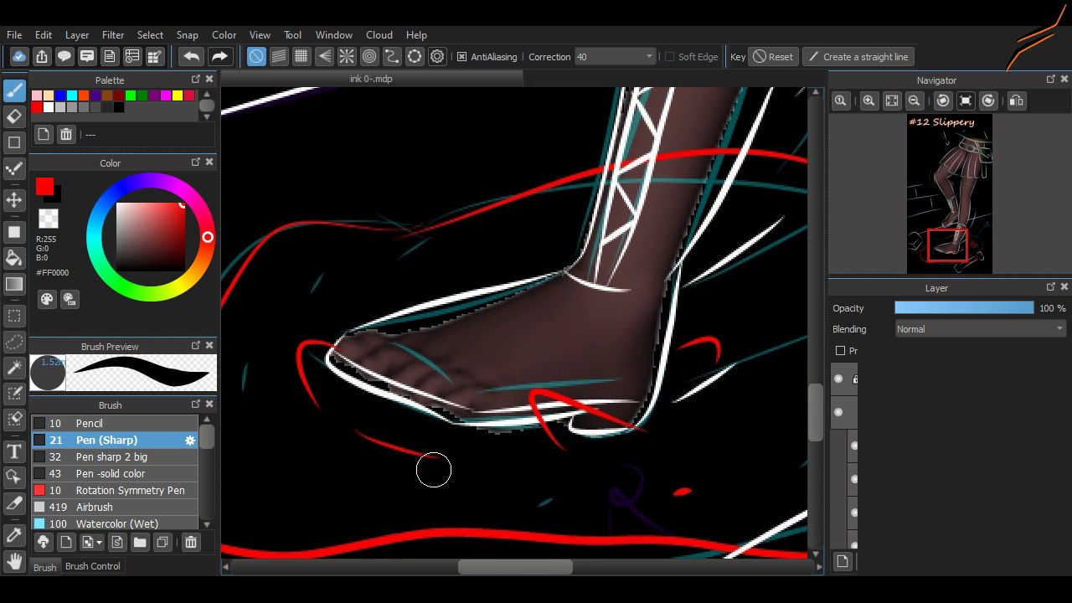
scroll(559, 549, down, 1)
scroll(600, 282, down, 1)
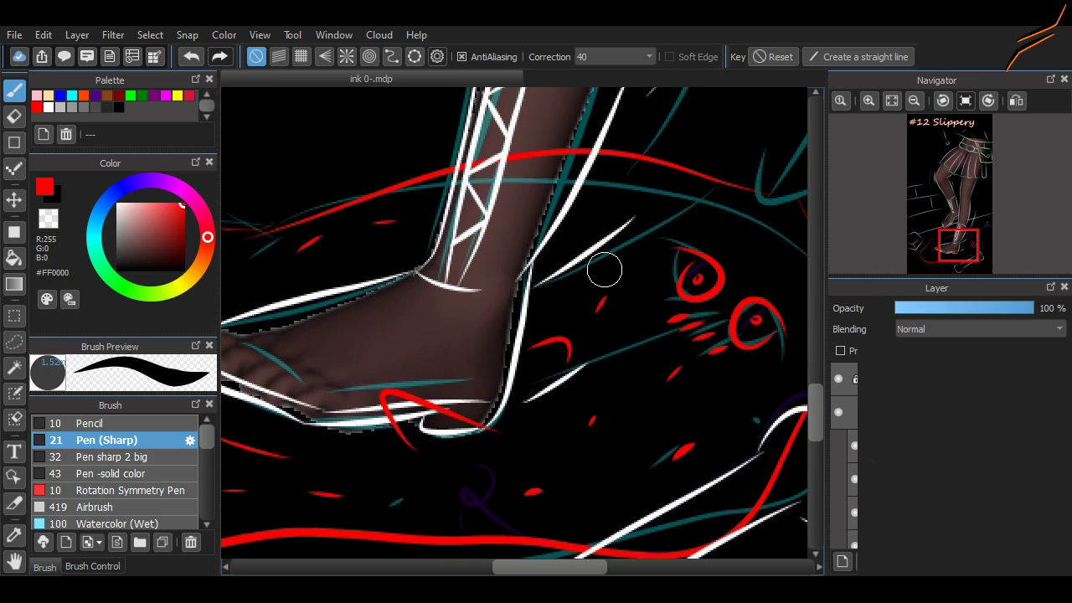
Hide the sketch layers and erase the red puddle outline where it crosses the standing leg's boot.
scroll(536, 342, down, 3)
scroll(549, 335, up, 3)
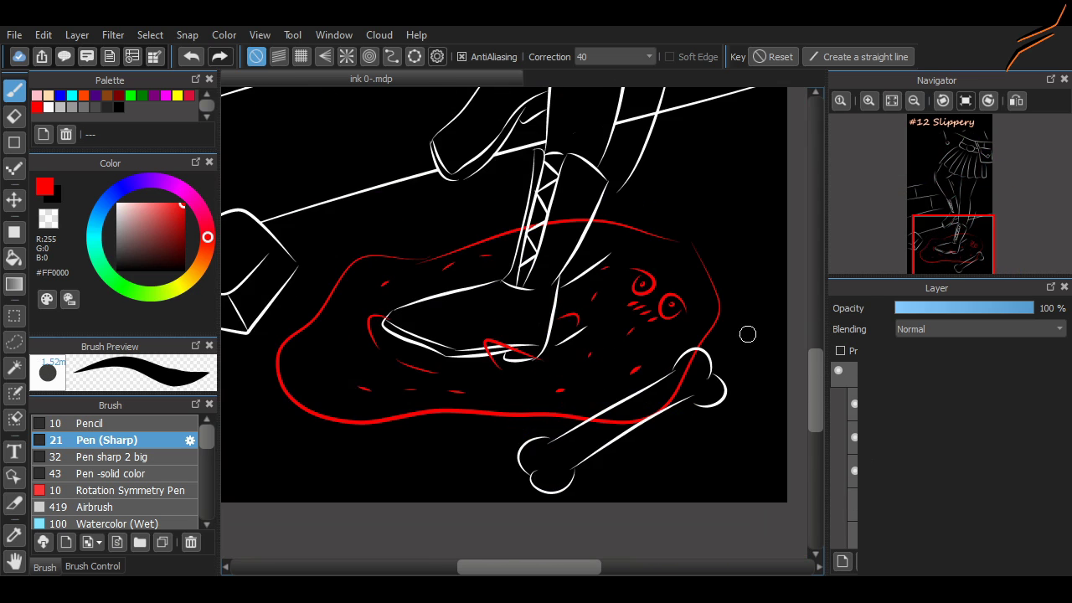
scroll(547, 325, up, 3)
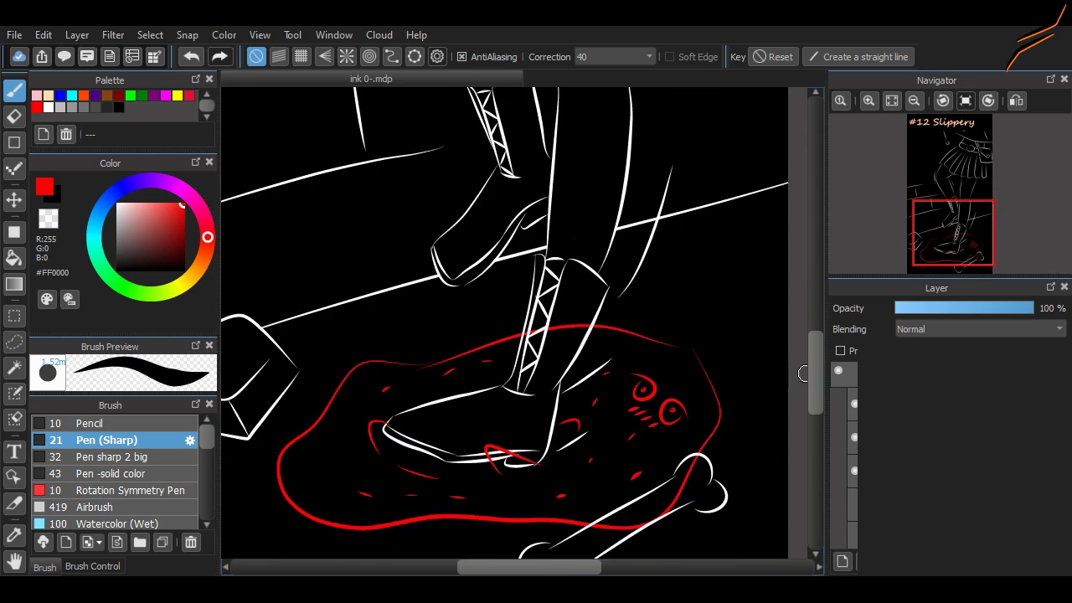
key(e)
mouse_move(580, 303)
mouse_down()
mouse_move(557, 294)
mouse_move(494, 303)
mouse_move(465, 322)
mouse_up()
key(b)
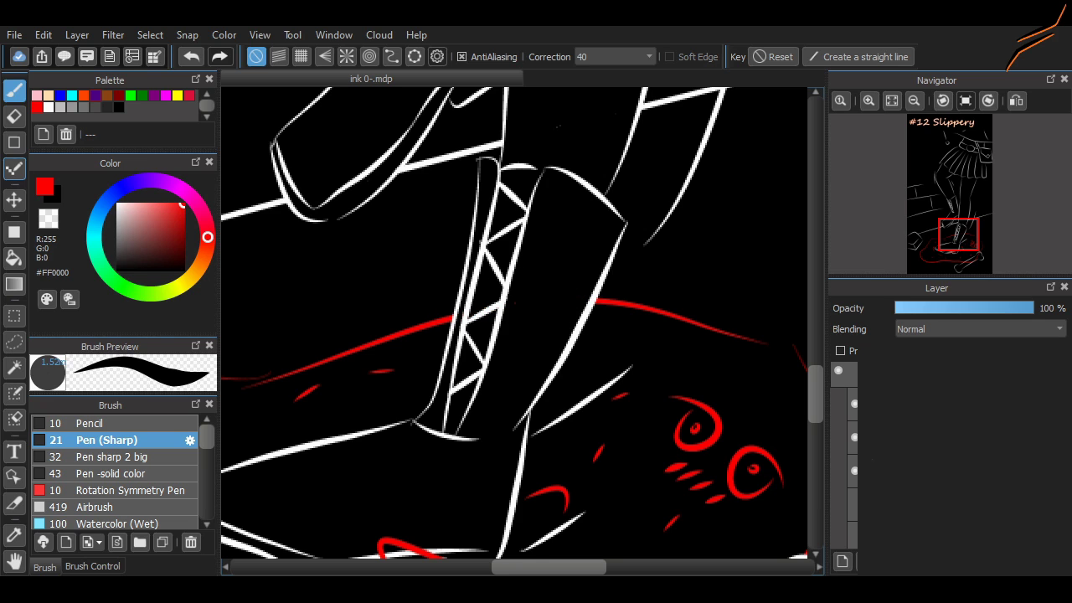
Close the gap in the puddle's red outline above the eyes, and try a curved smile below them.
scroll(535, 340, right, 5)
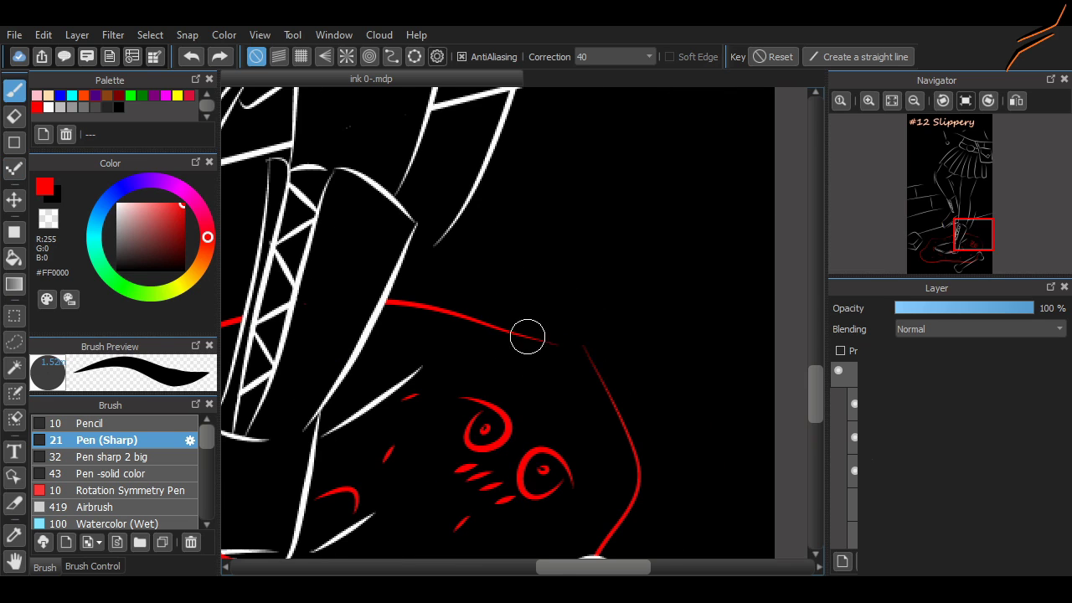
mouse_move(528, 335)
mouse_down()
mouse_move(608, 398)
mouse_move(593, 376)
mouse_move(586, 431)
mouse_up()
key(ctrl+z)
key(ctrl+z)
scroll(487, 303, down, 5)
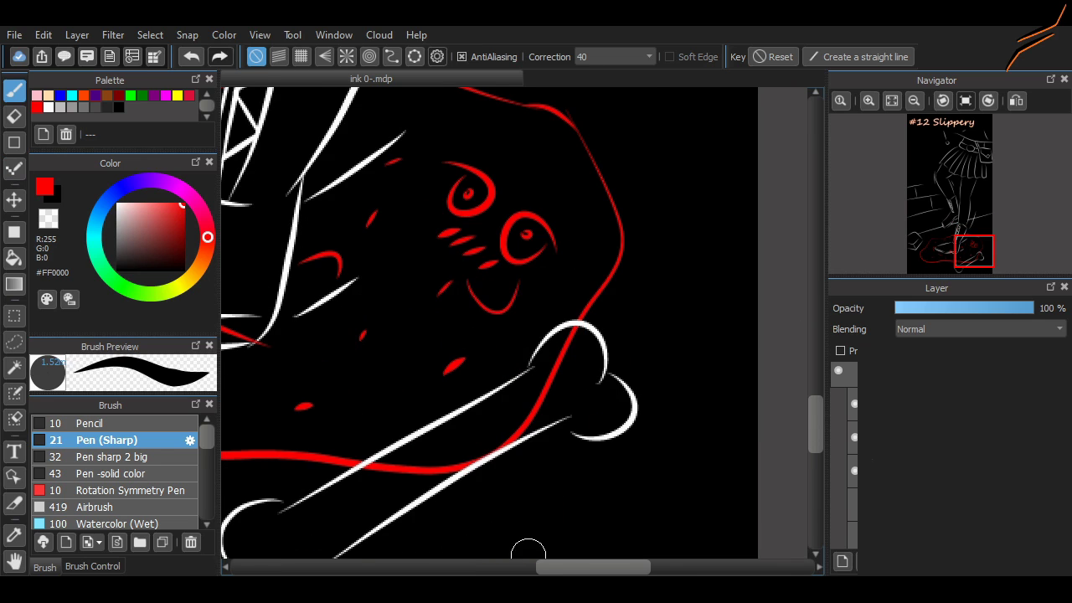
scroll(528, 548, left, 8)
key(e)
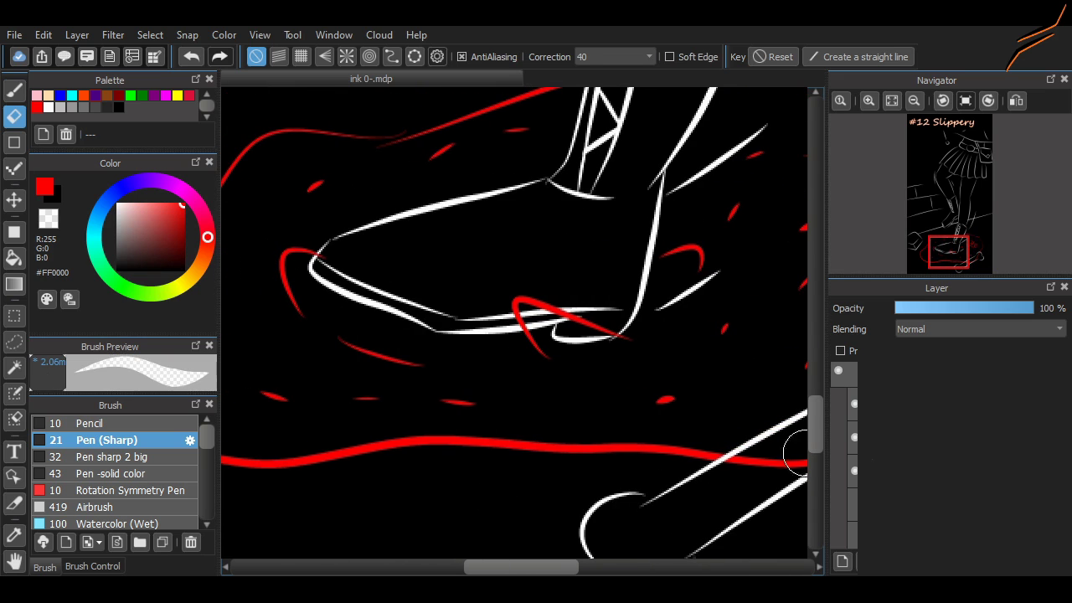
key(b)
scroll(383, 351, up, 3)
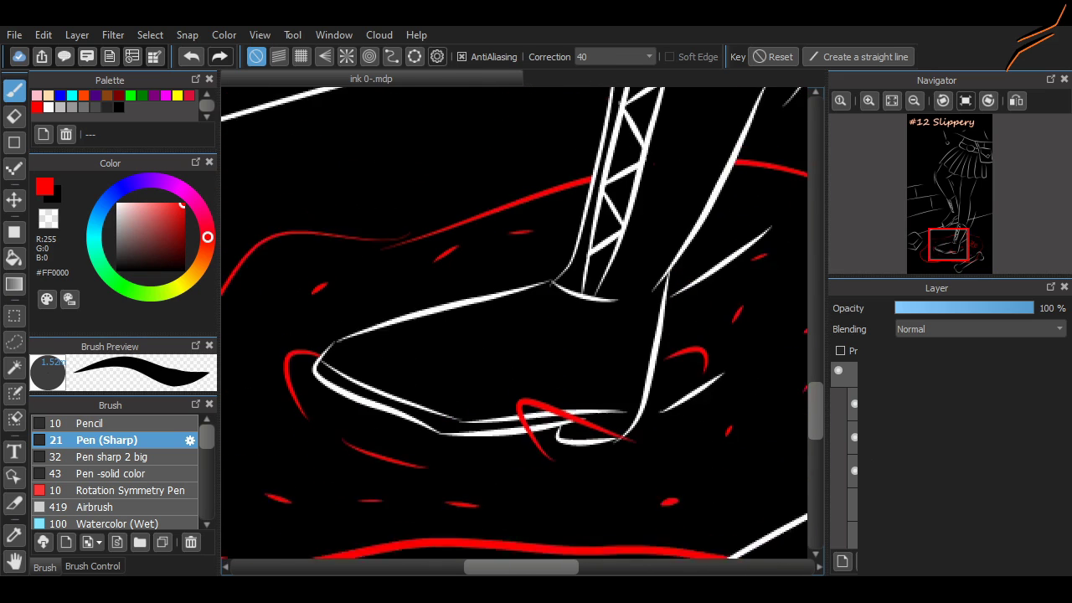
scroll(530, 534, right, 6)
scroll(530, 535, down, 3)
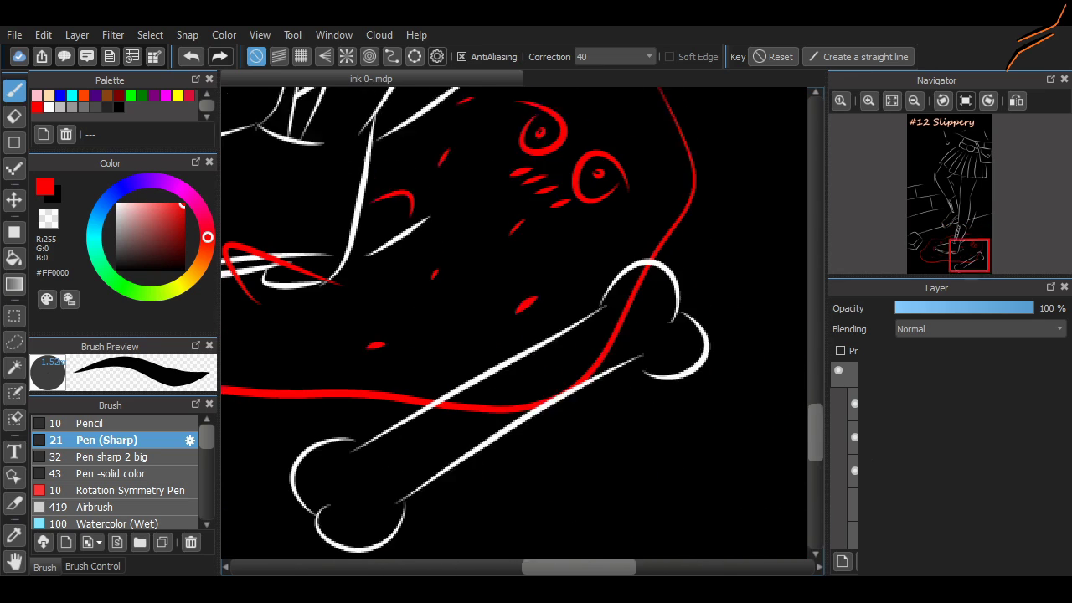
Erase the red puddle outline where it passes through the inside of the bone.
key(e)
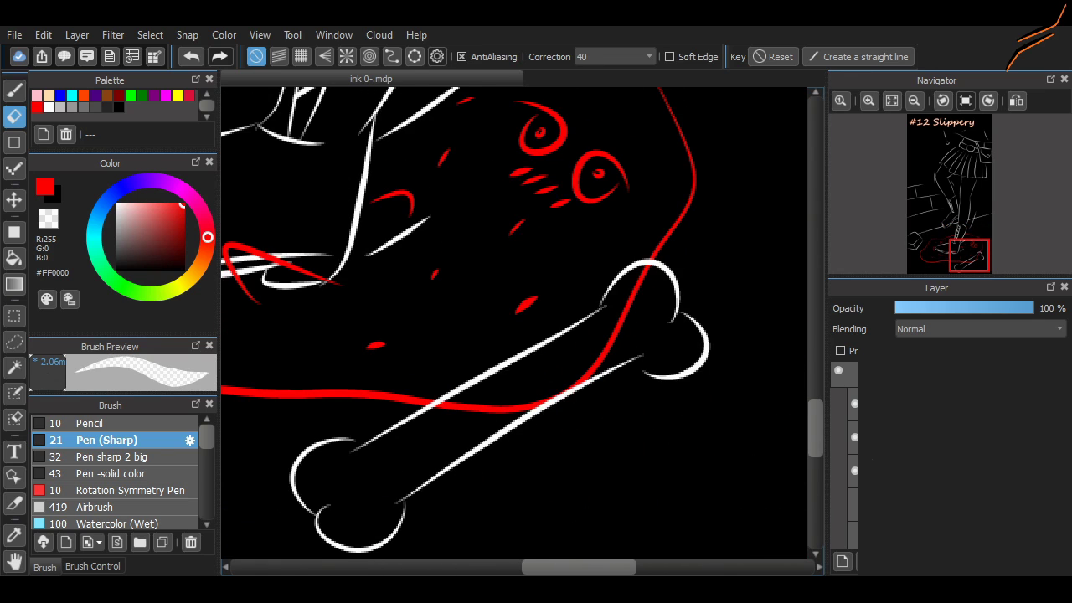
scroll(478, 391, down, 4)
scroll(473, 350, up, 4)
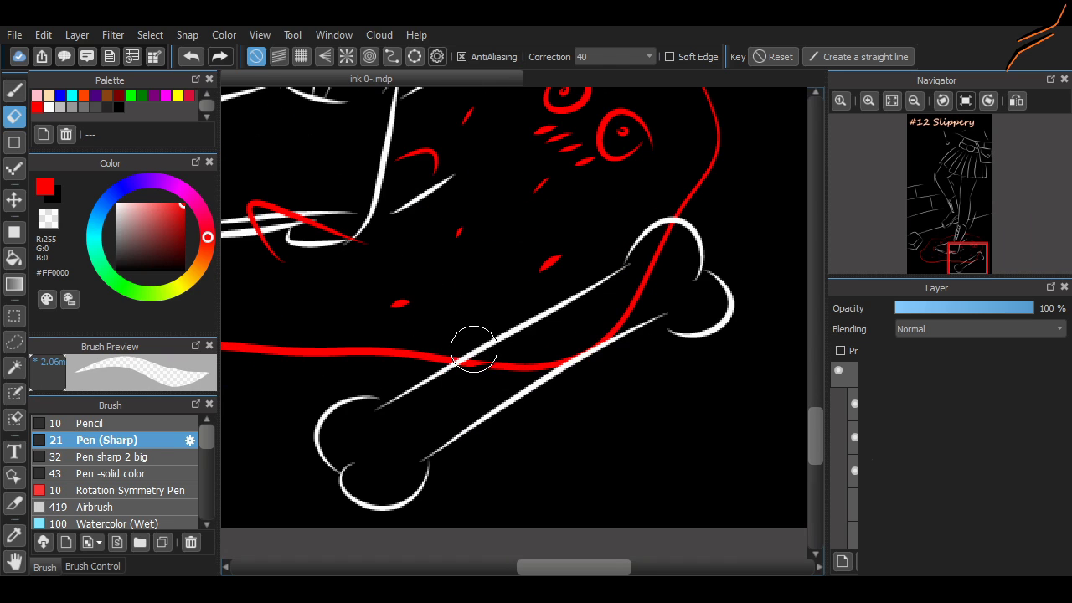
scroll(489, 364, up, 2)
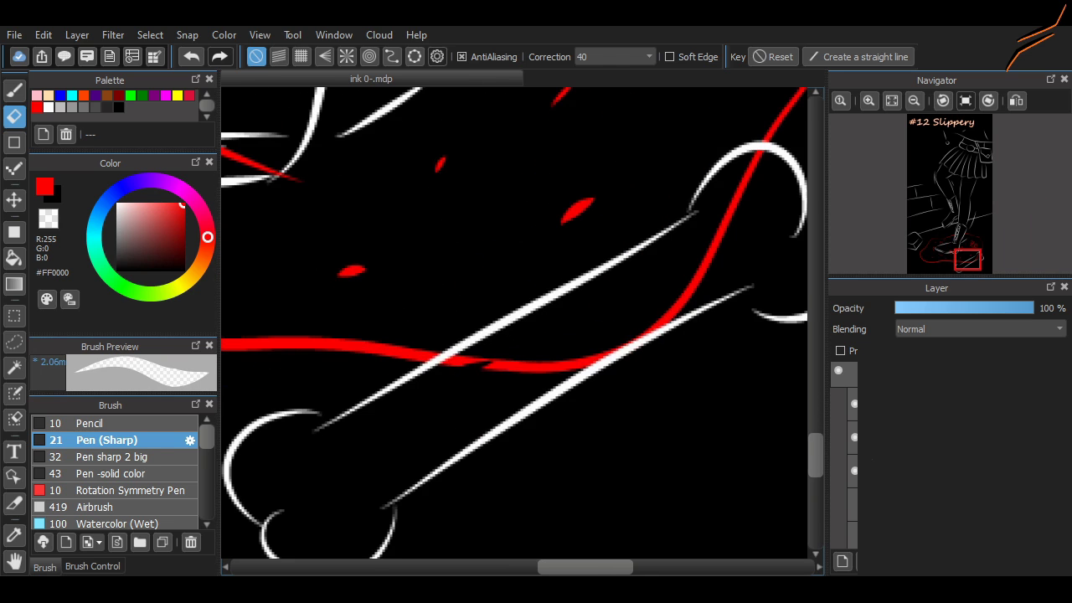
mouse_move(448, 368)
mouse_down()
mouse_move(522, 352)
mouse_move(711, 192)
mouse_move(731, 203)
mouse_move(596, 377)
mouse_up()
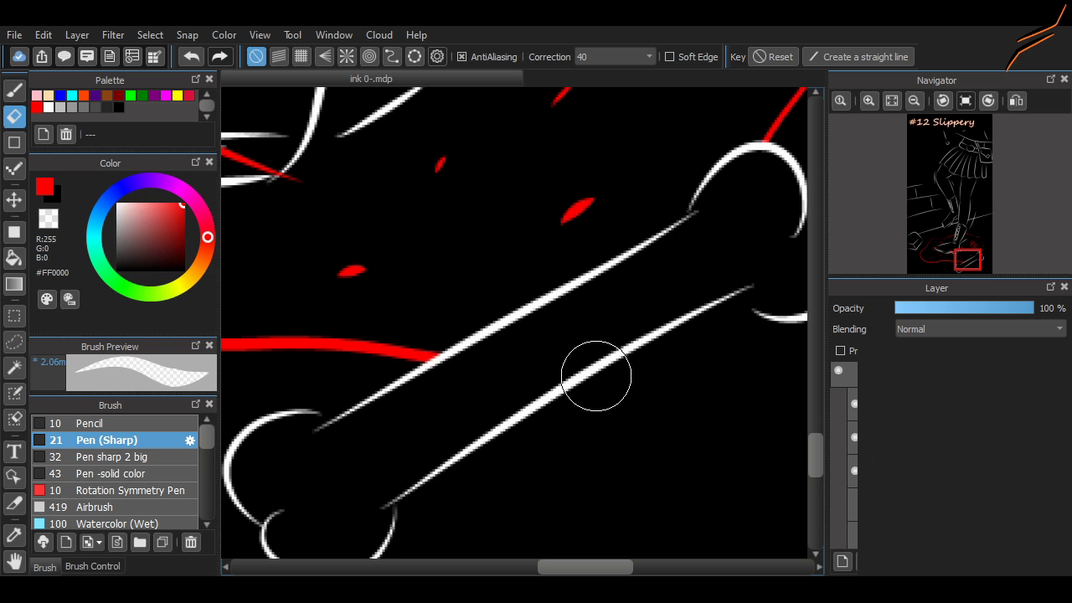
Add the white words "Slipy" and "Slime" on two lines above the puddle's eyes and tilt them clockwise.
scroll(597, 376, down, 5)
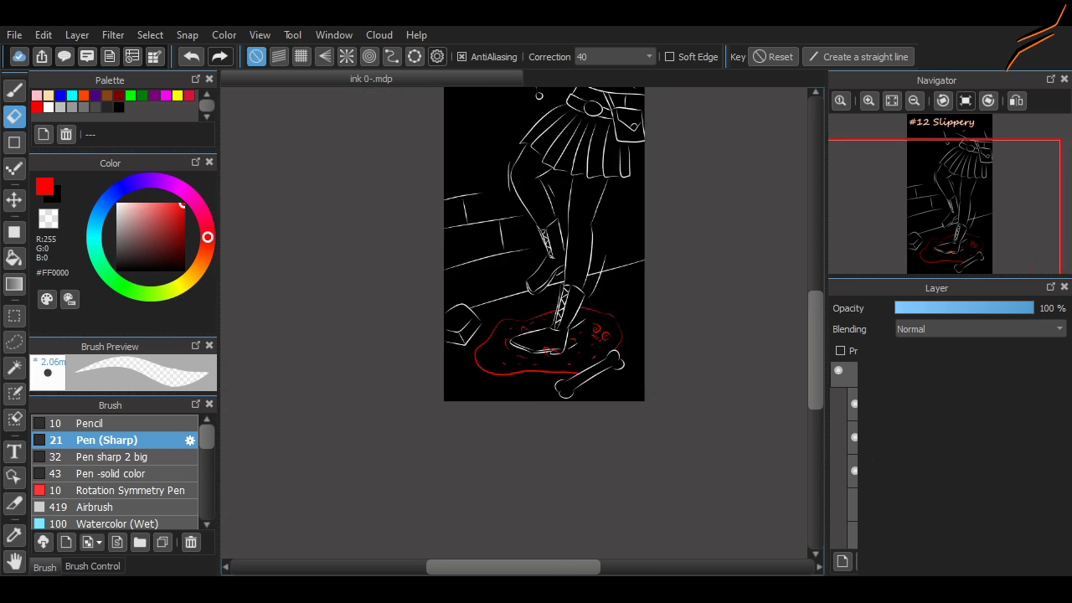
scroll(596, 377, up, 3)
scroll(596, 377, up, 2)
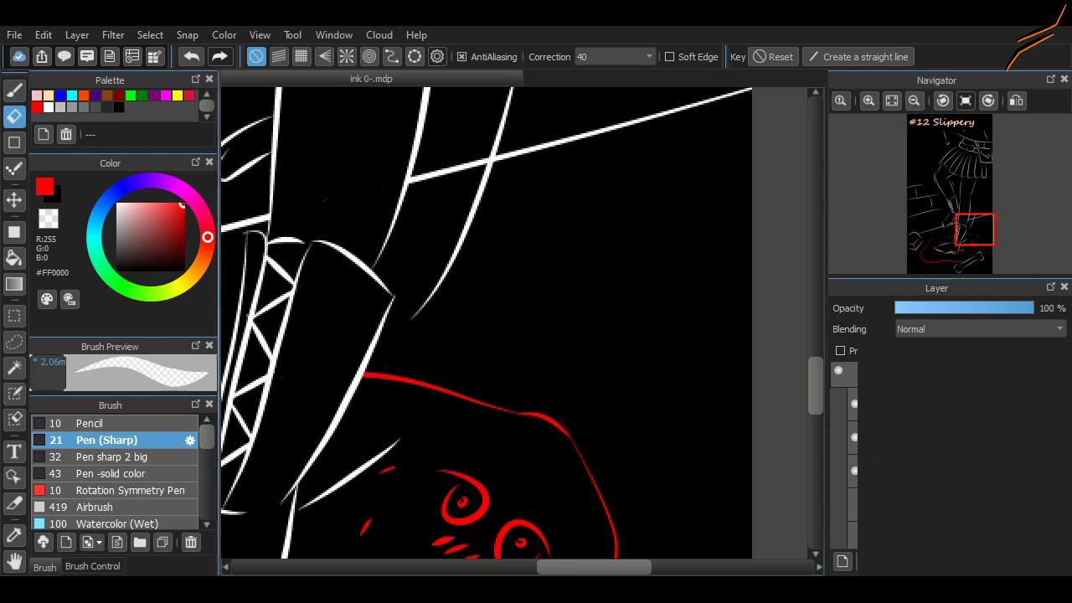
click(14, 451)
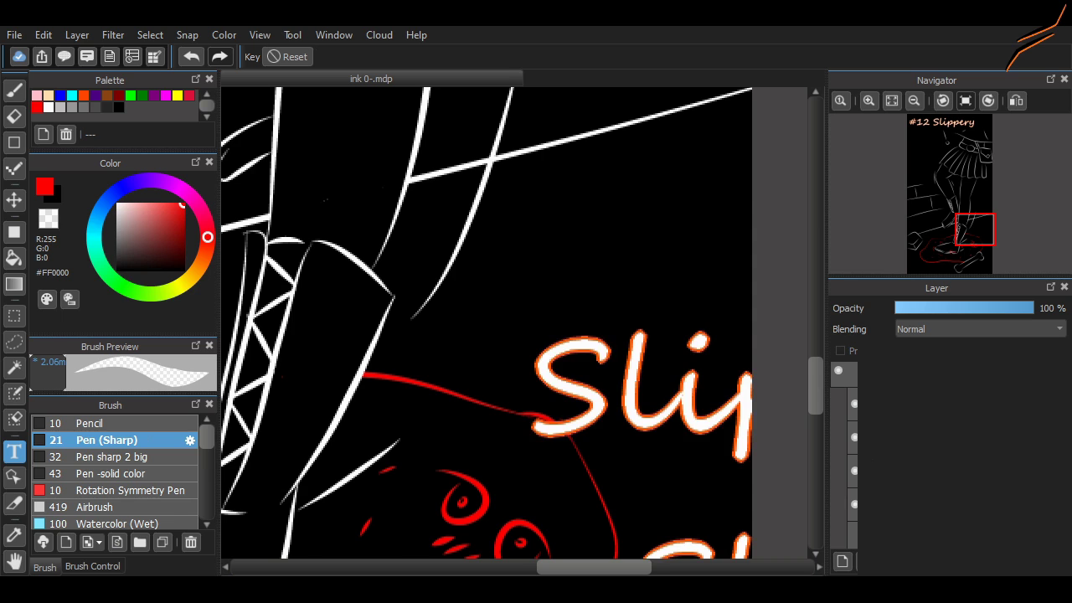
scroll(459, 322, down, 1)
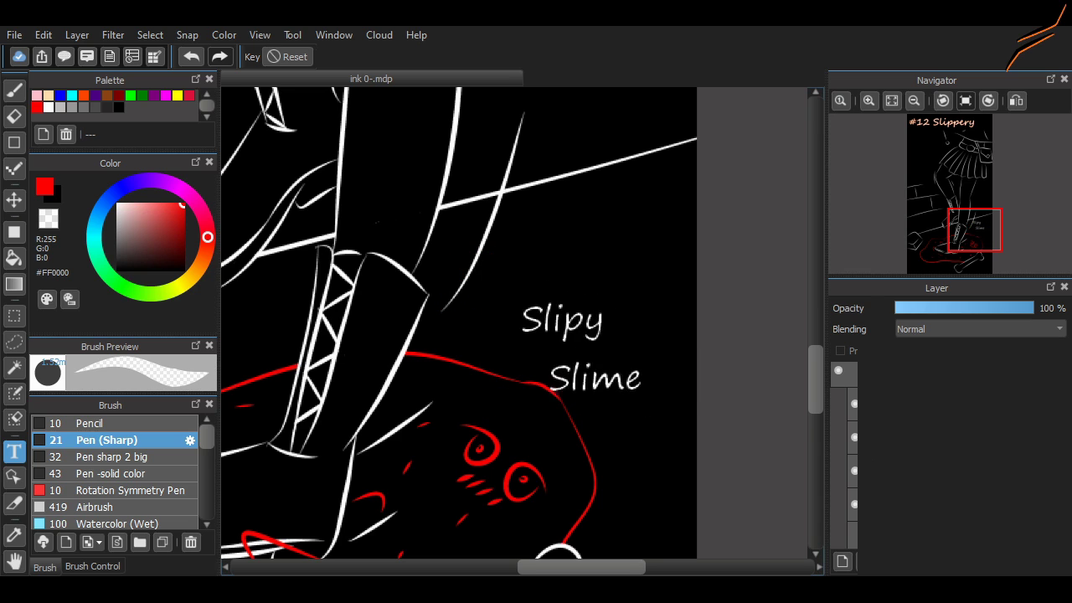
key(ctrl+minus)
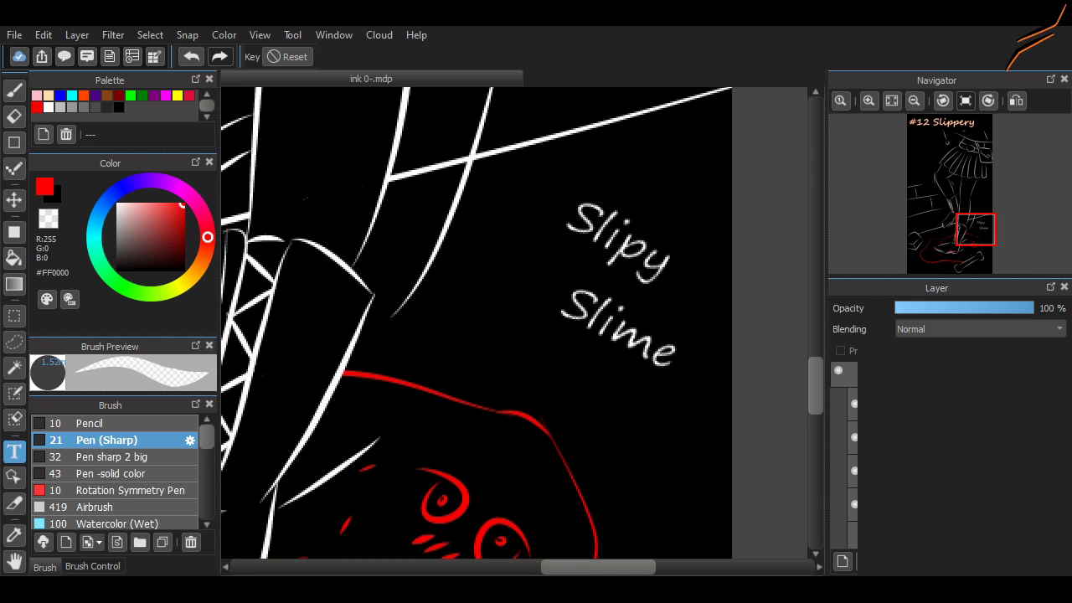